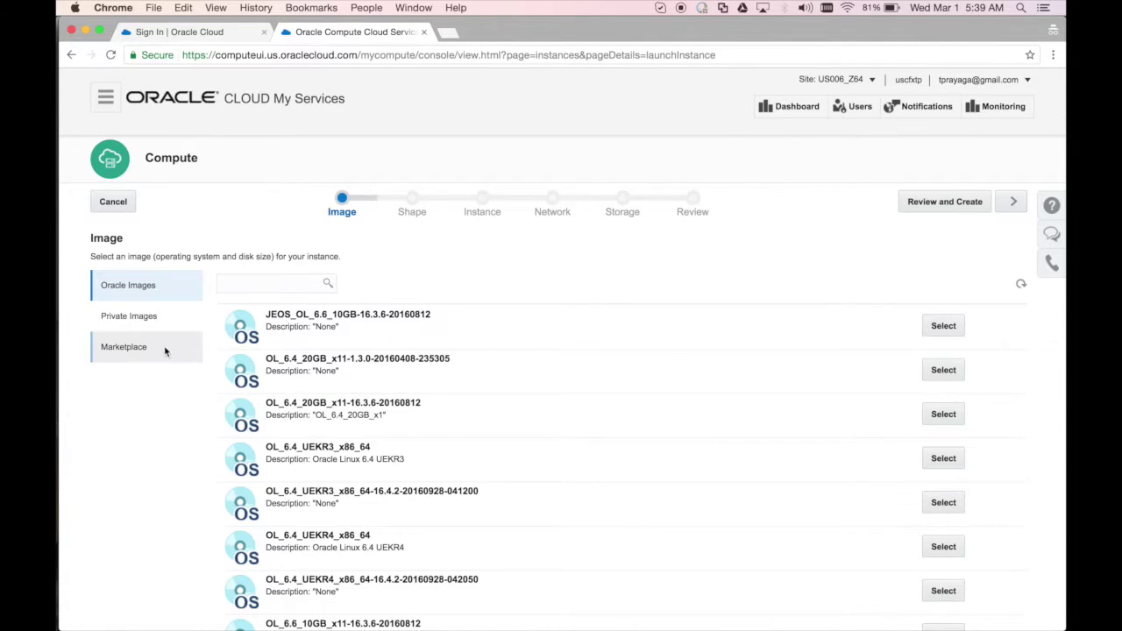
Find 'macaw' in the Marketplace and install the Macaw Microservices Platform image, accepting both terms of use
click(158, 345)
click(241, 282)
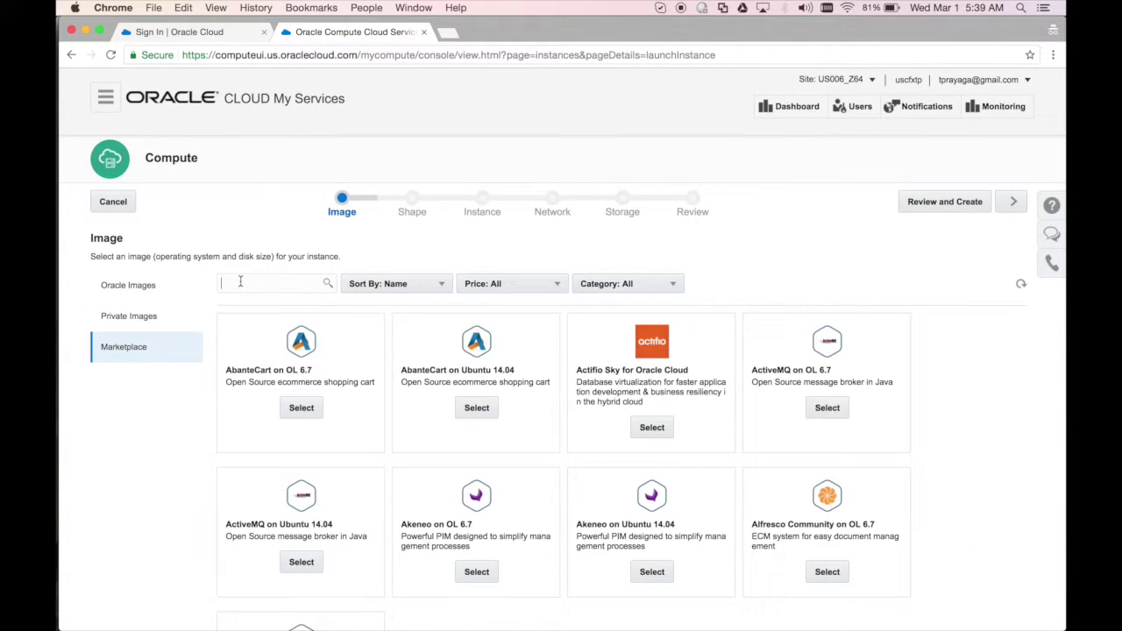
text(macaw)
click(328, 285)
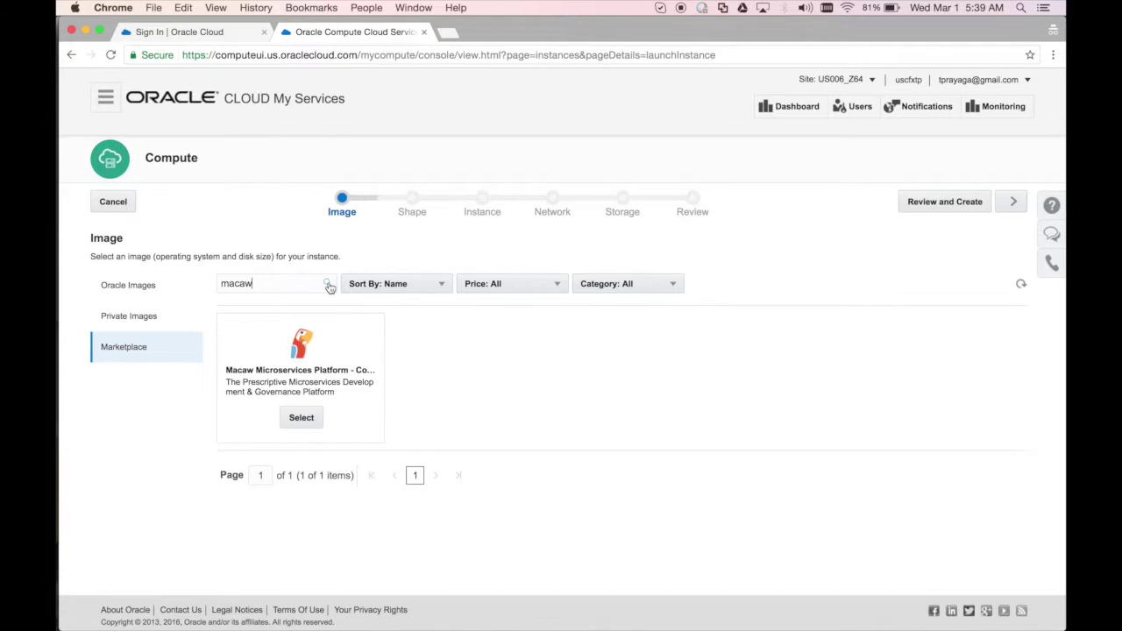
click(302, 418)
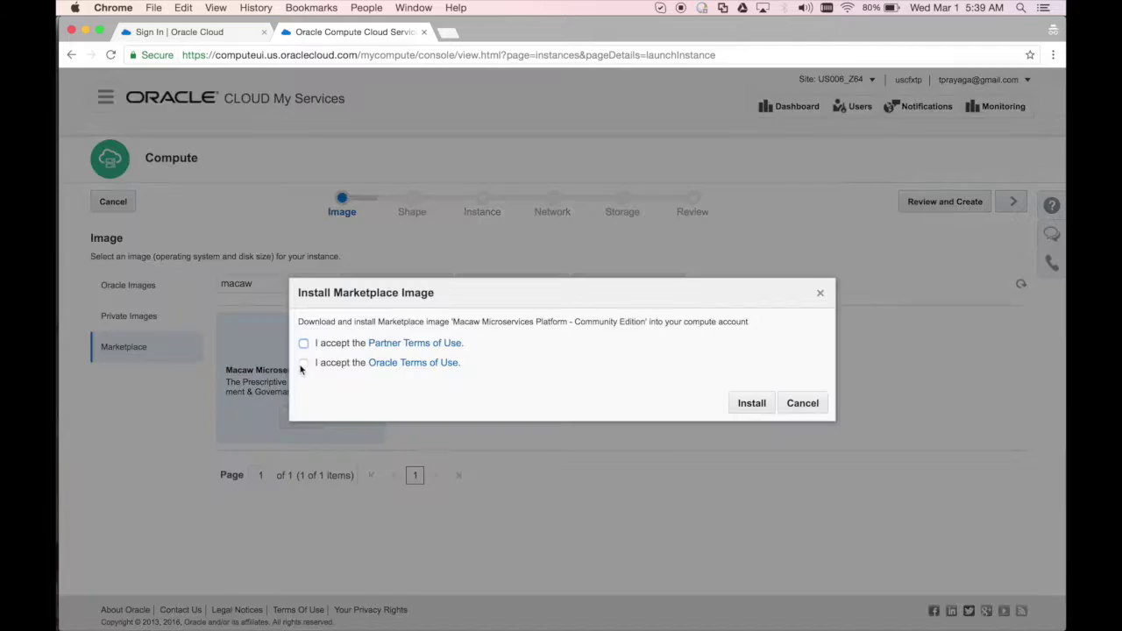
click(303, 343)
click(304, 362)
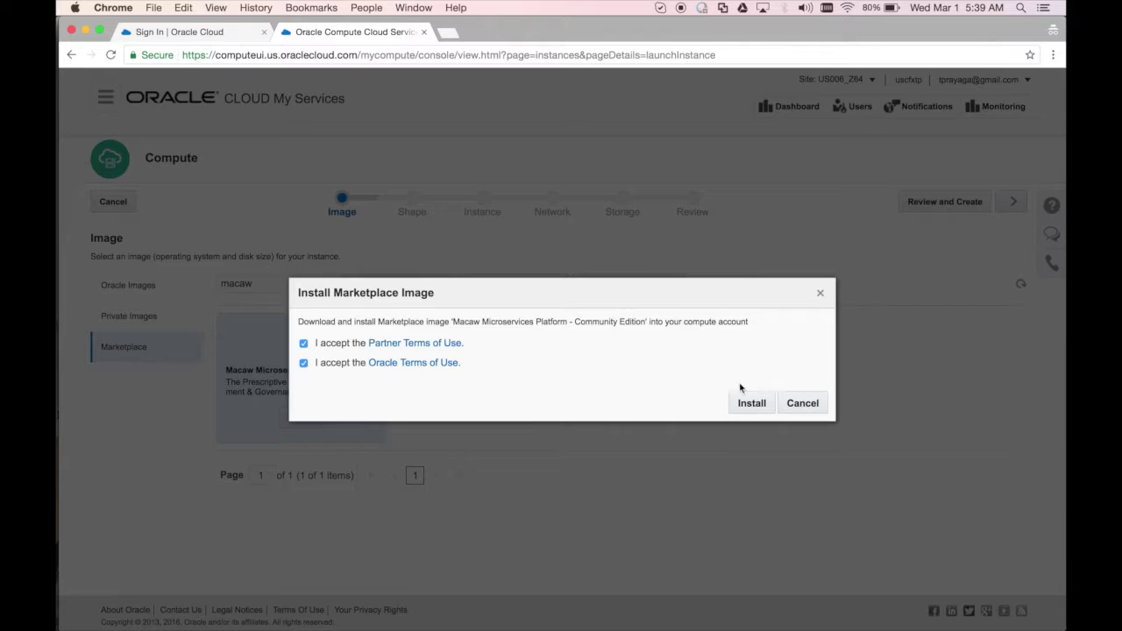
click(751, 402)
click(741, 428)
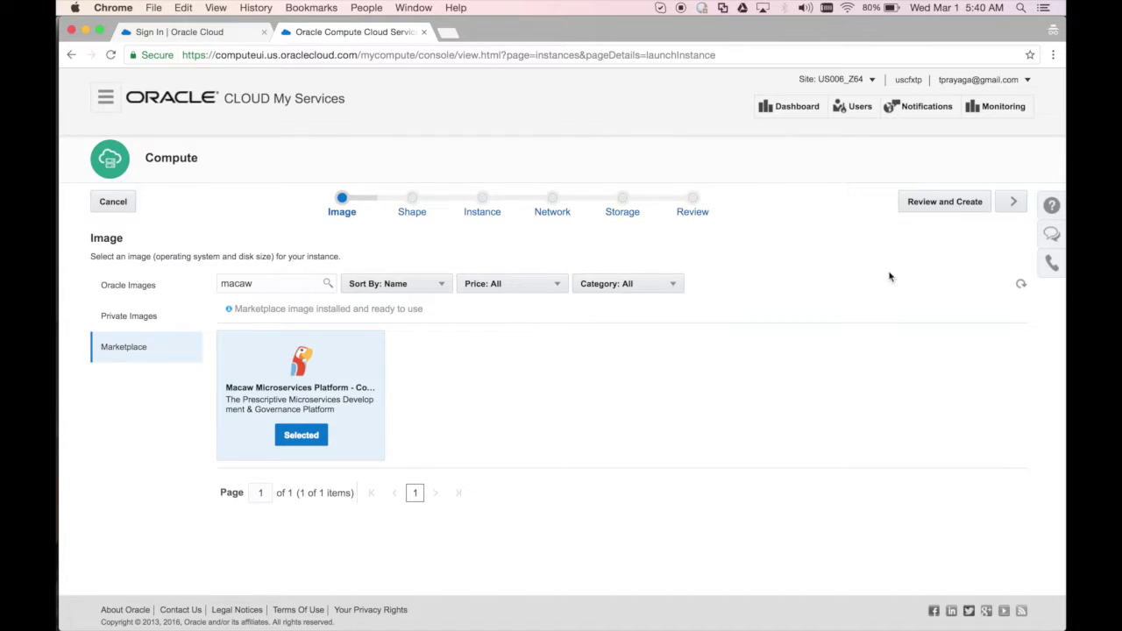
Choose the oc4 shape, name the instance macaw_vm1, and begin adding an SSH public key
click(1013, 202)
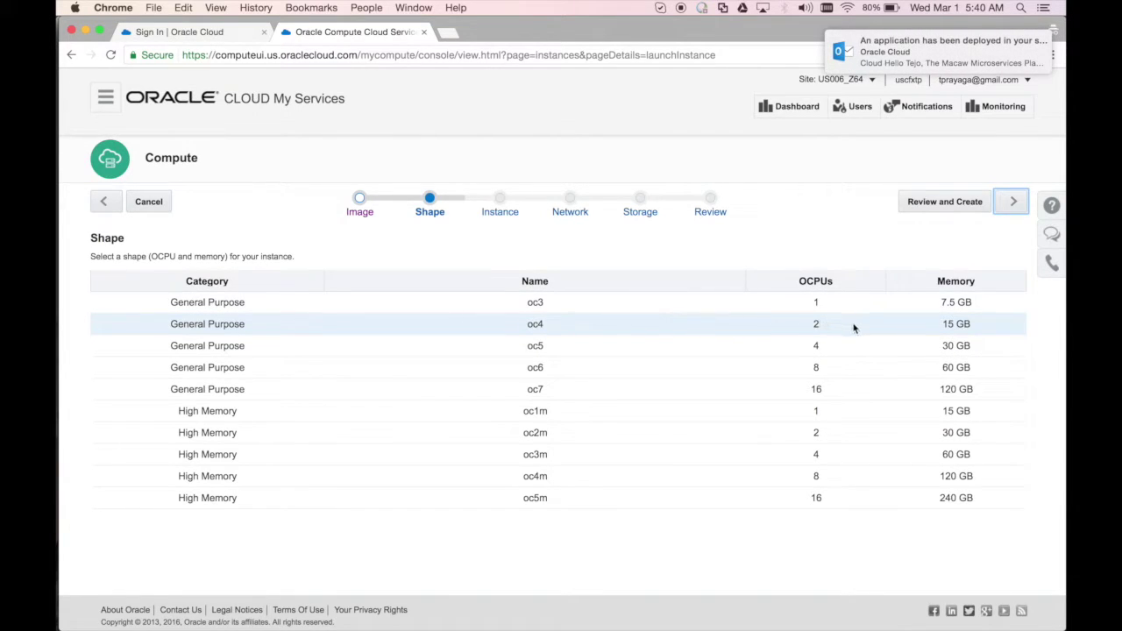
click(1008, 201)
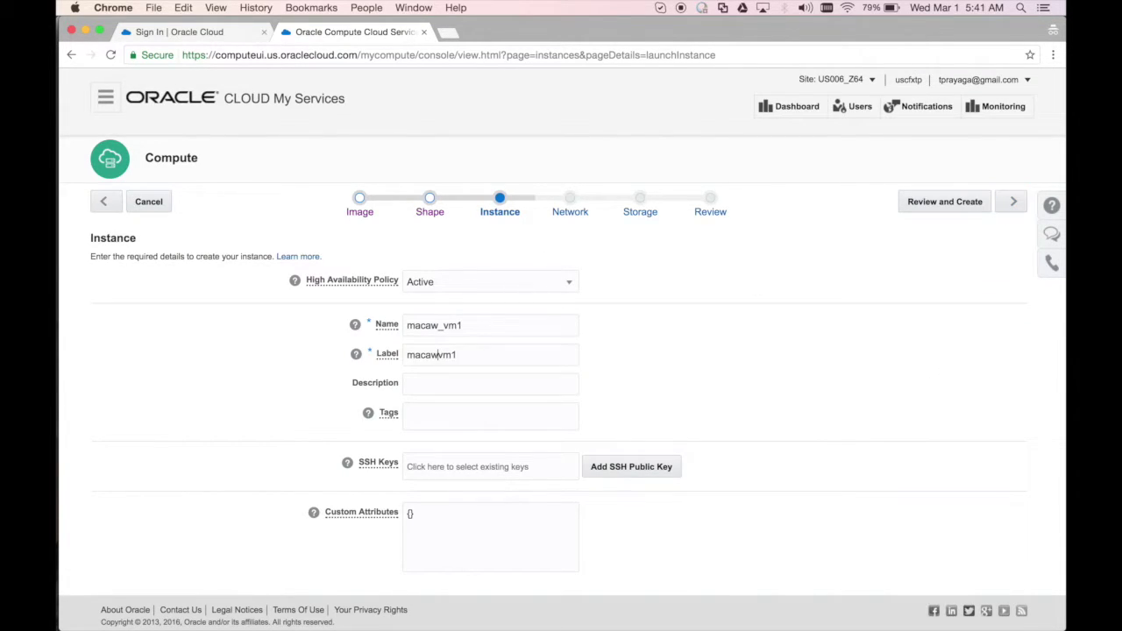
click(653, 466)
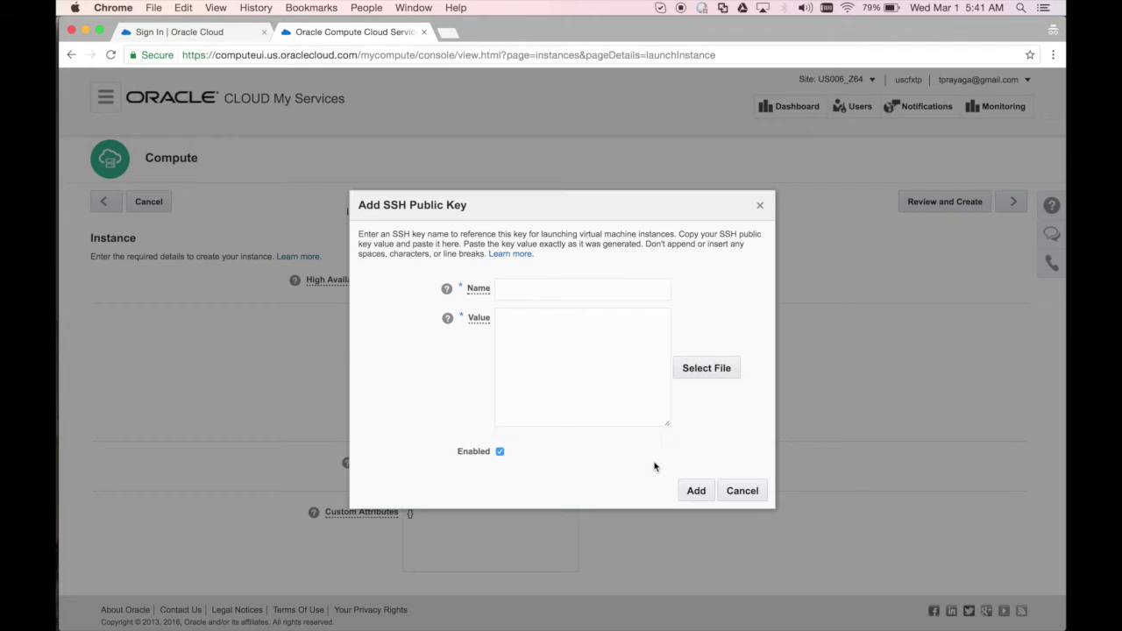
click(564, 287)
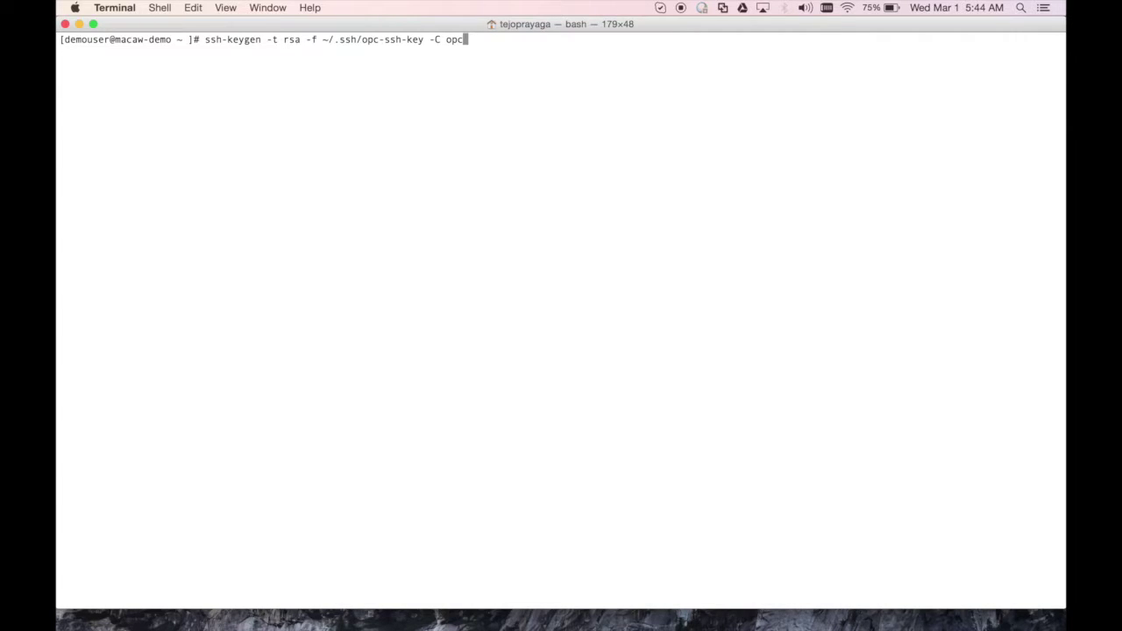
Generate the opc-ssh-key RSA key pair, overwriting the existing one, with an empty passphrase
key(Return)
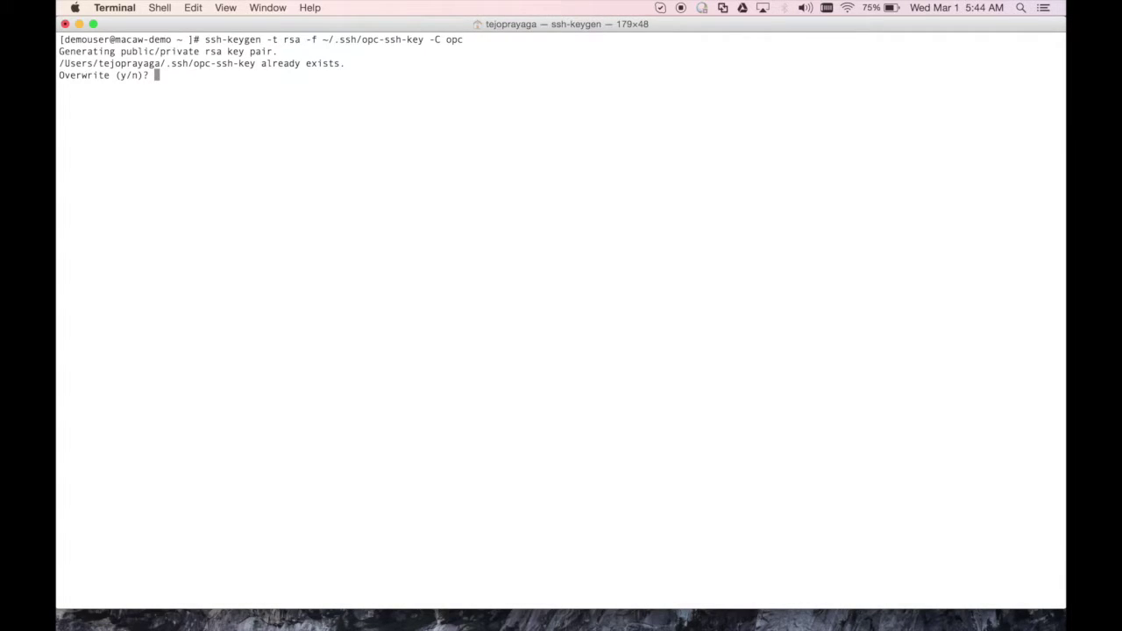
text(y)
key(Return)
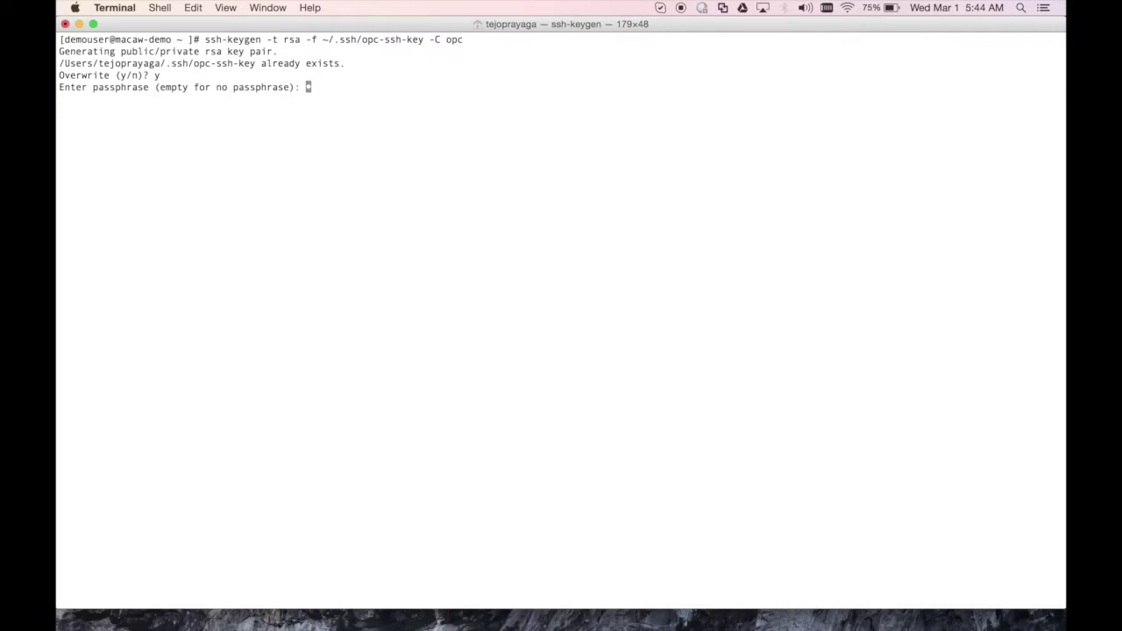
key(Return)
key(Return)
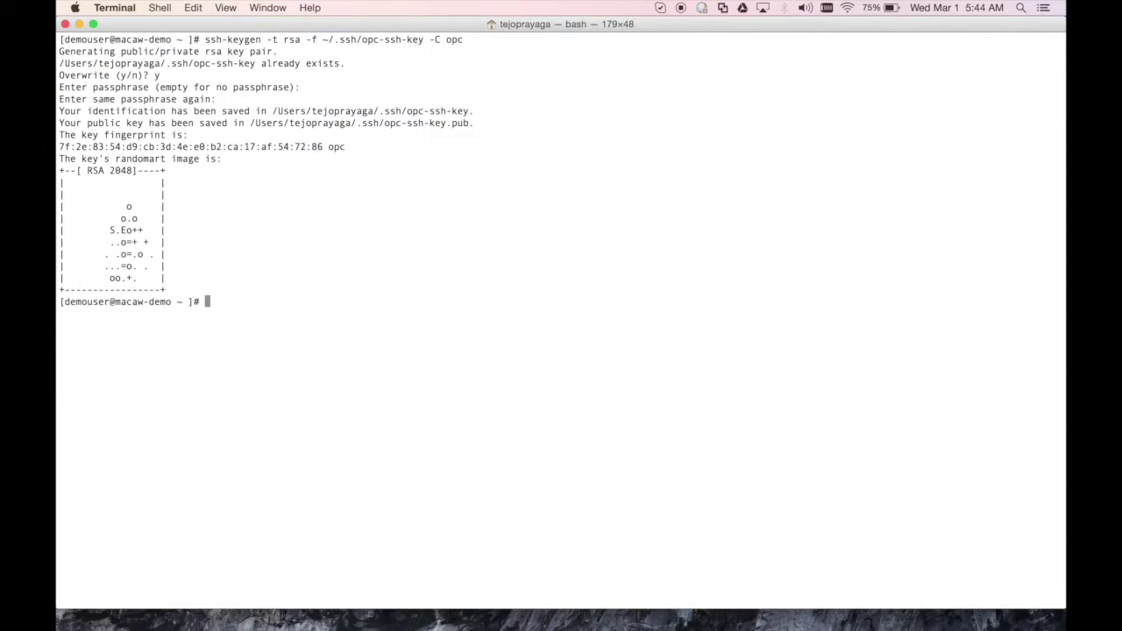
Print ~/.ssh/opc-ssh-key.pub and copy the public key to the clipboard
text(cat ~/.ssh/opc-ssh-key.)
key(Tab)
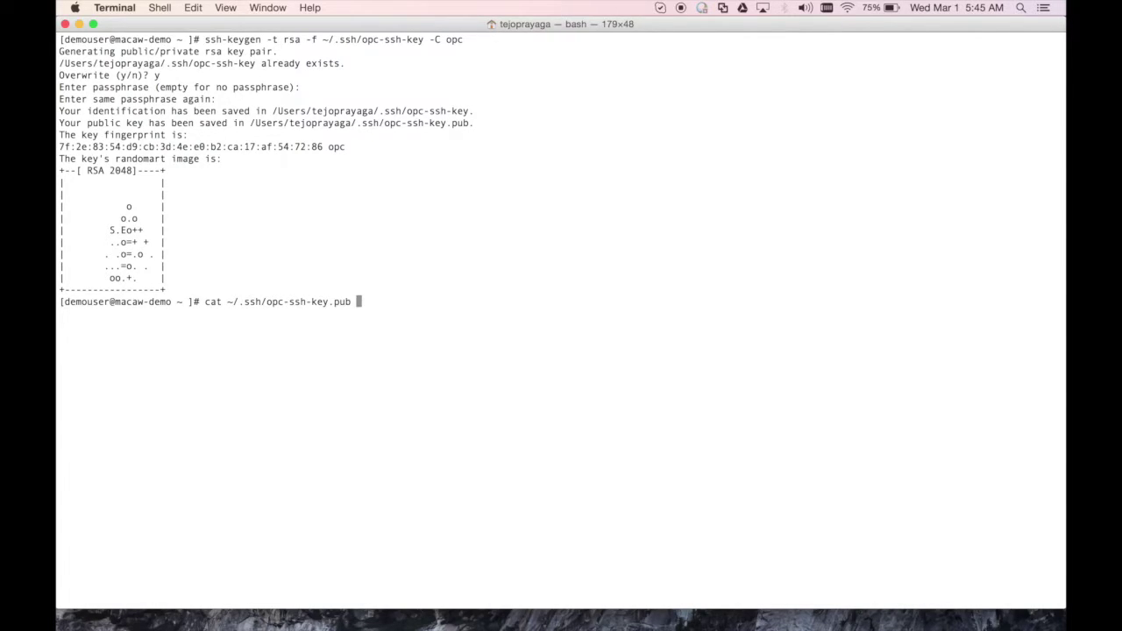
key(Return)
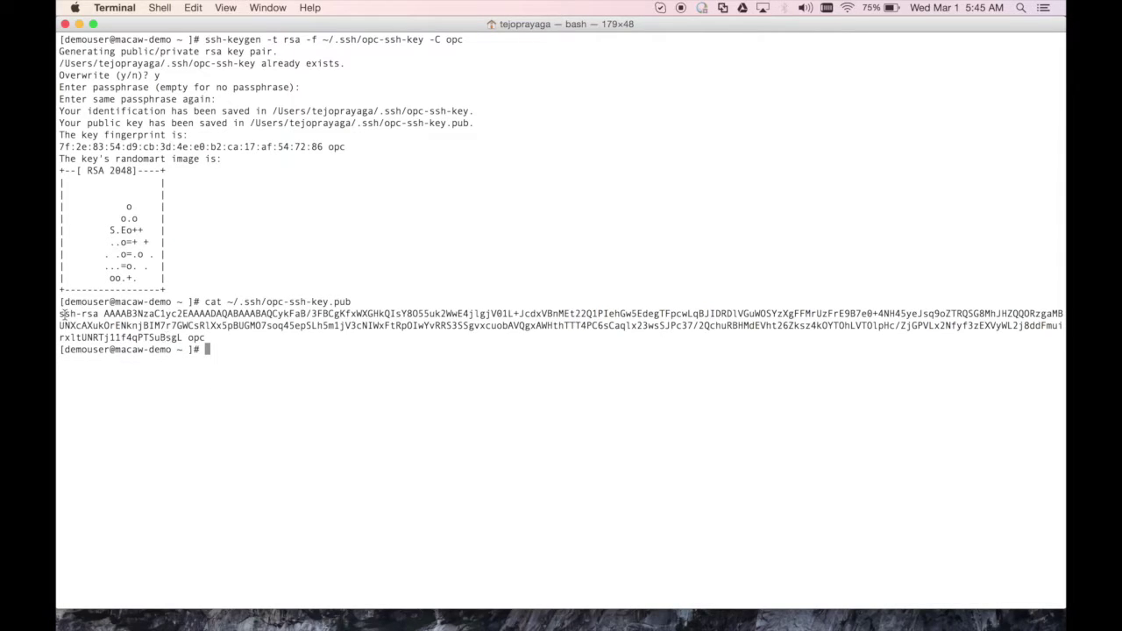
drag(60, 313, 204, 337)
key(super+c)
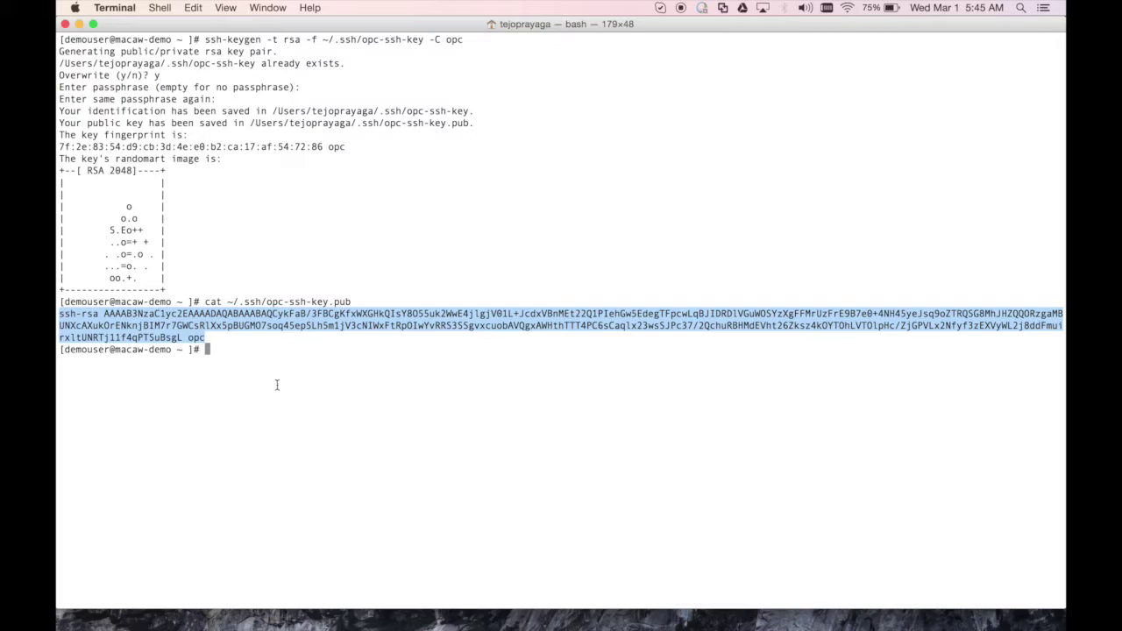
key(super+Tab)
key(super+Tab)
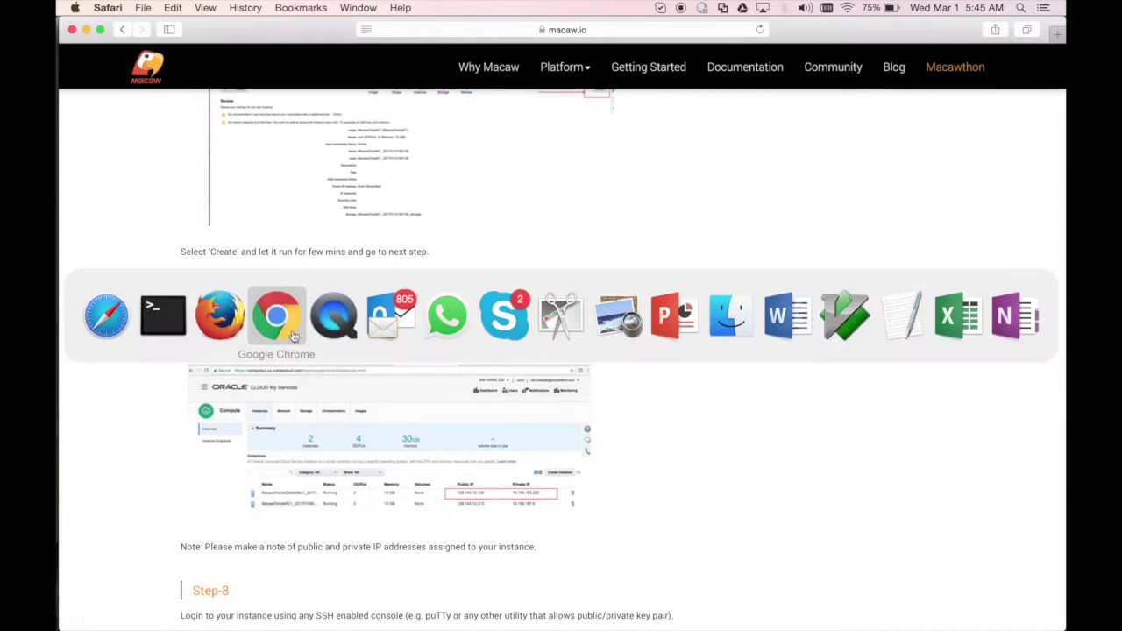
Add an SSH key named opc whose value is the pasted public key
click(294, 337)
double_click(514, 286)
text(opc)
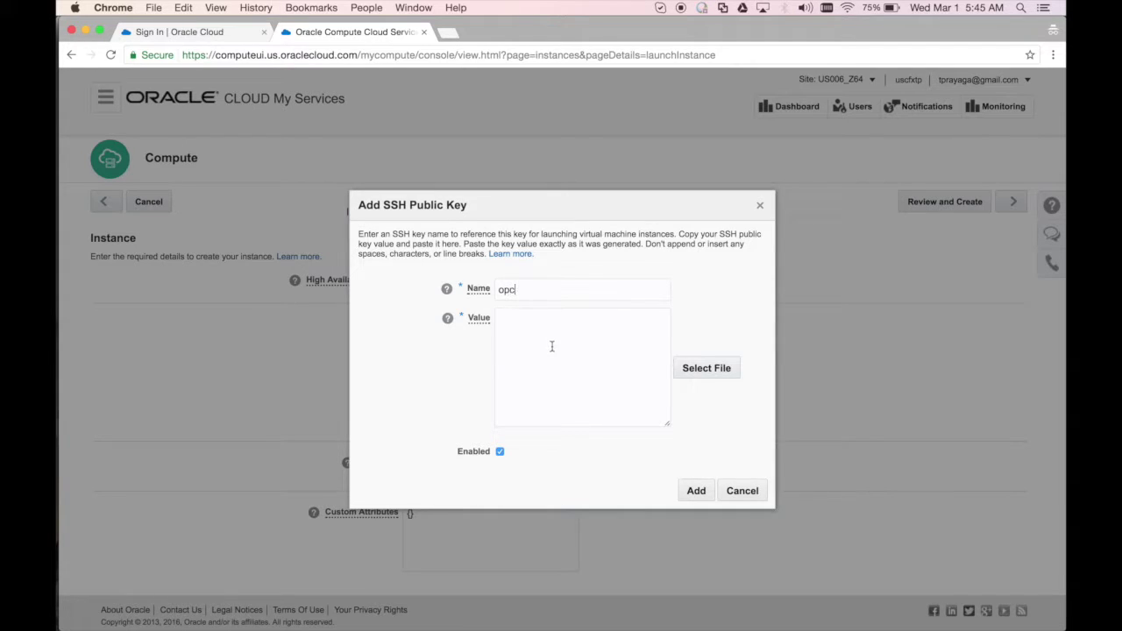
click(551, 346)
key(super+v)
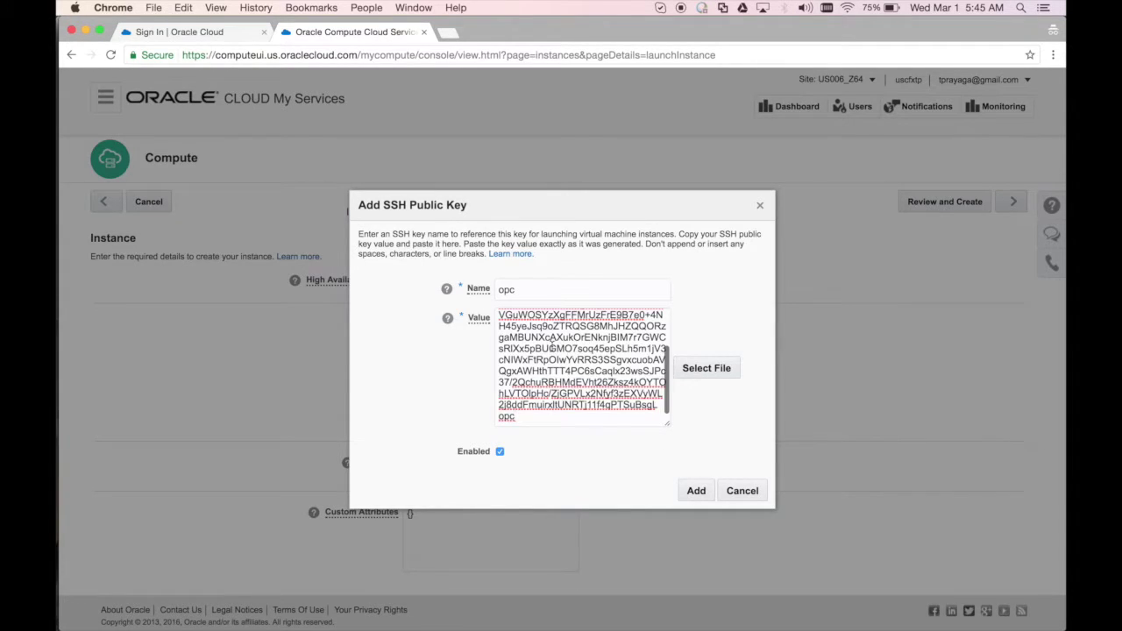
click(691, 492)
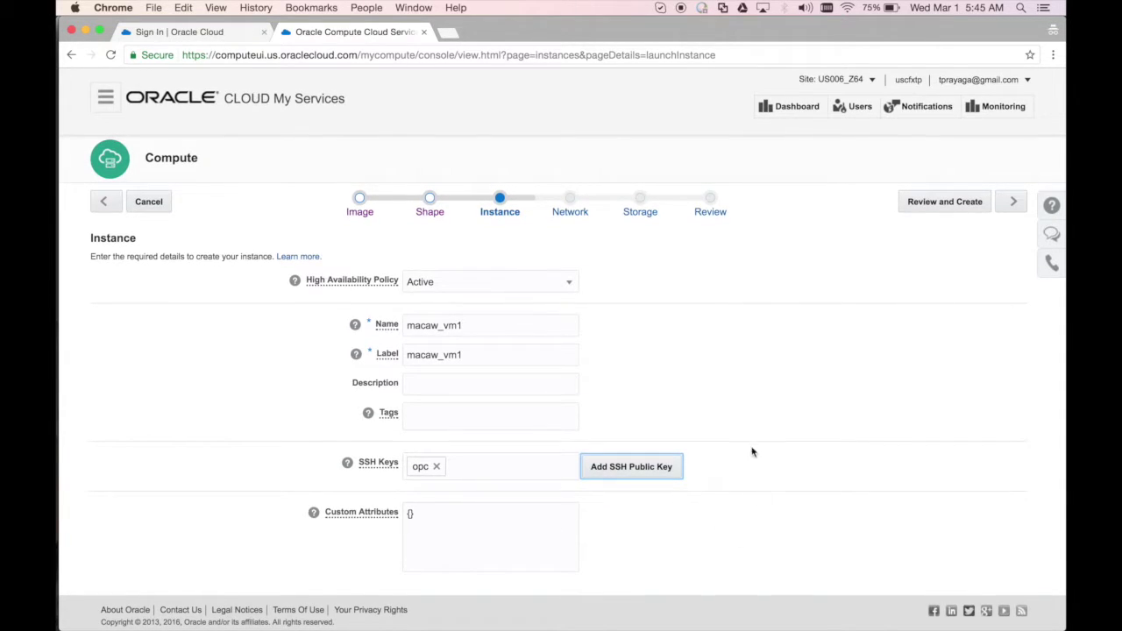
Pass the Network and Storage steps unchanged, review the summary, and create macaw_vm1
click(1014, 201)
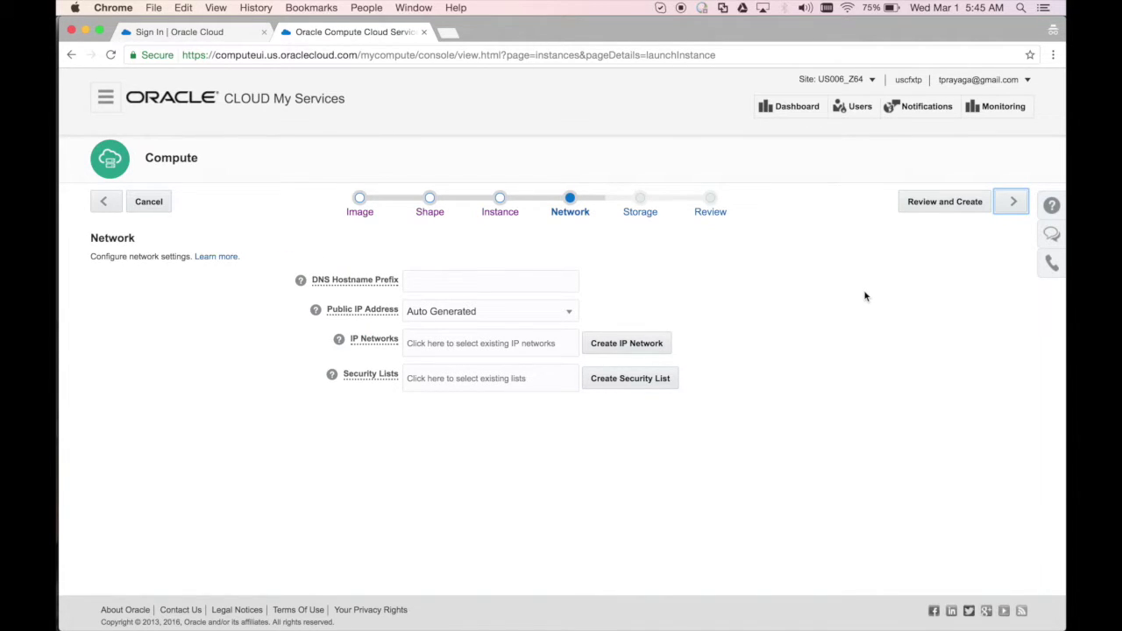
click(1012, 203)
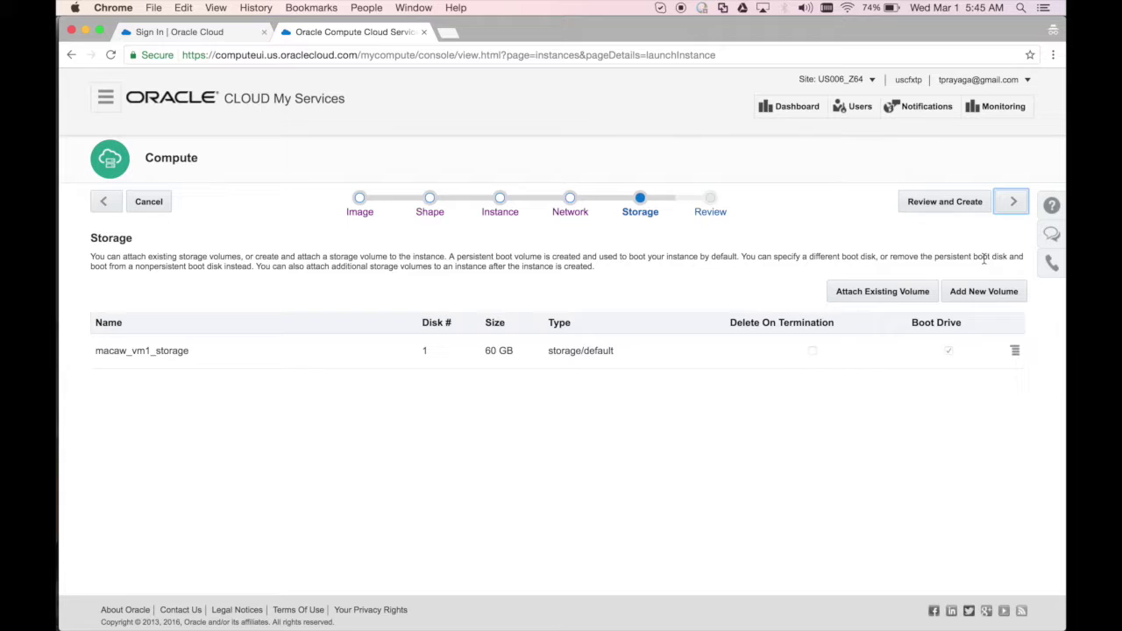
click(1013, 203)
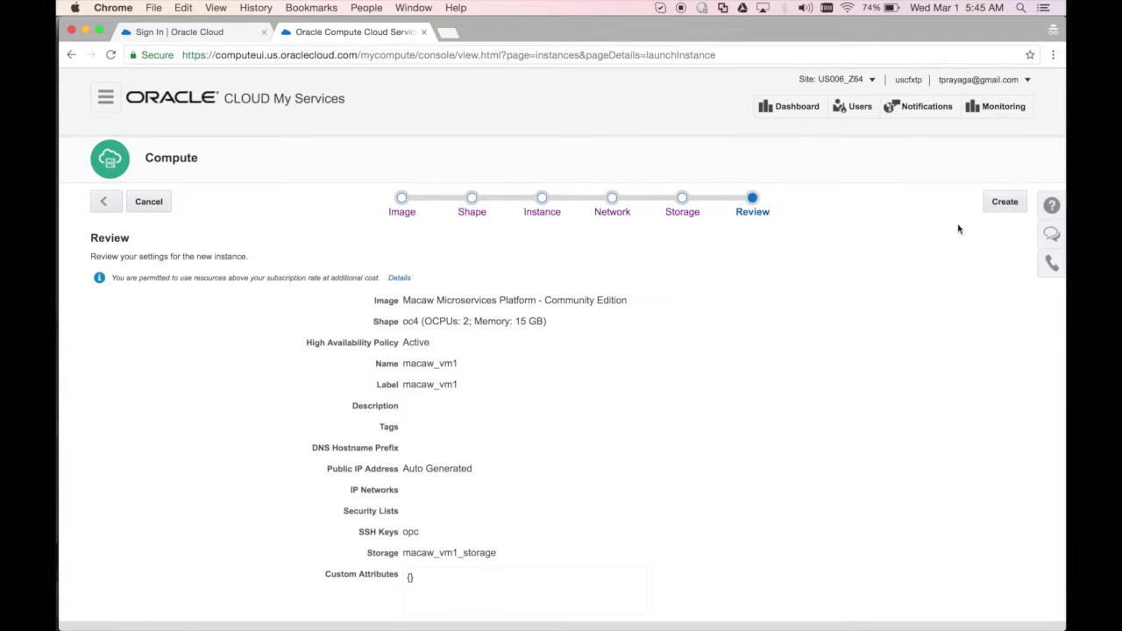
scroll(741, 307, down, 1)
scroll(776, 330, up, 1)
click(1000, 200)
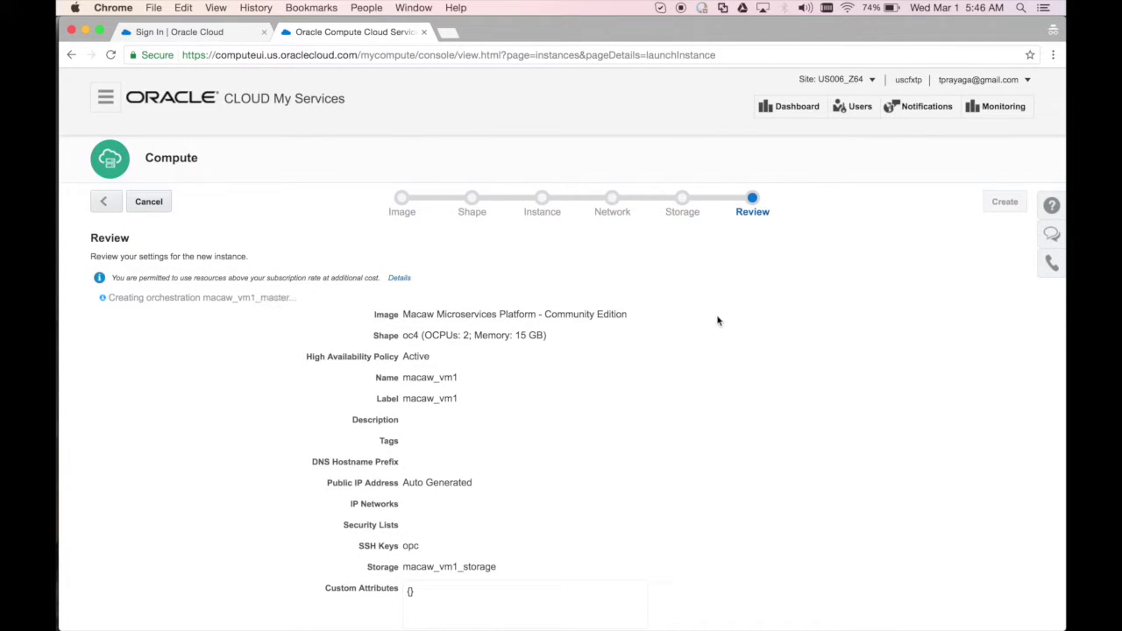
Go to Network > Security Lists > Security Rules, which lists no rules yet
click(396, 280)
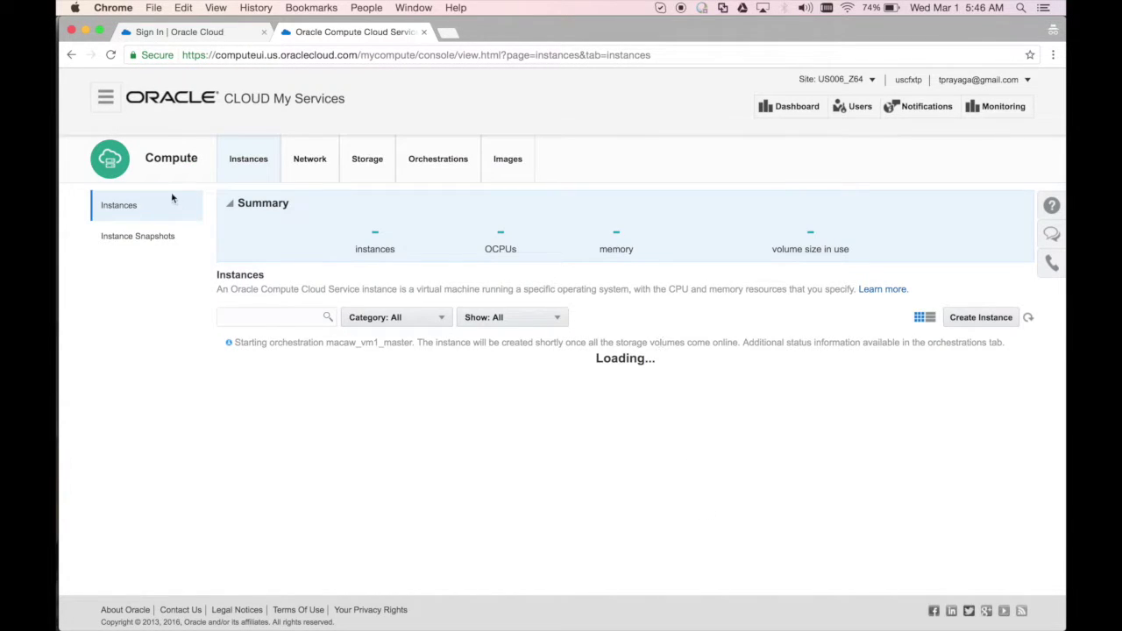
click(307, 181)
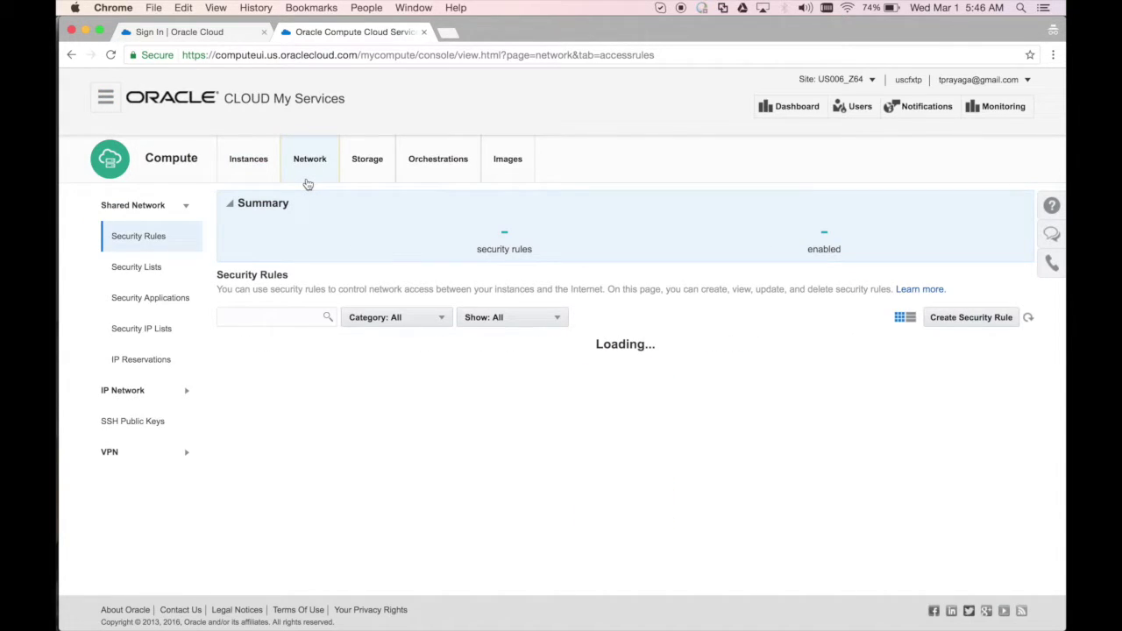
click(149, 266)
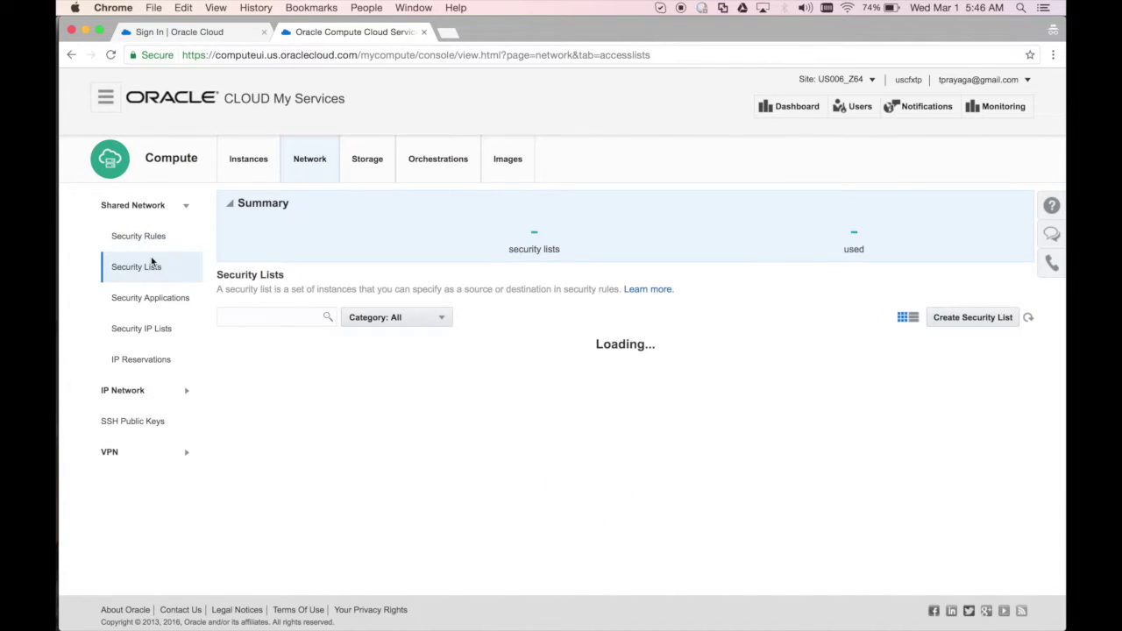
click(149, 235)
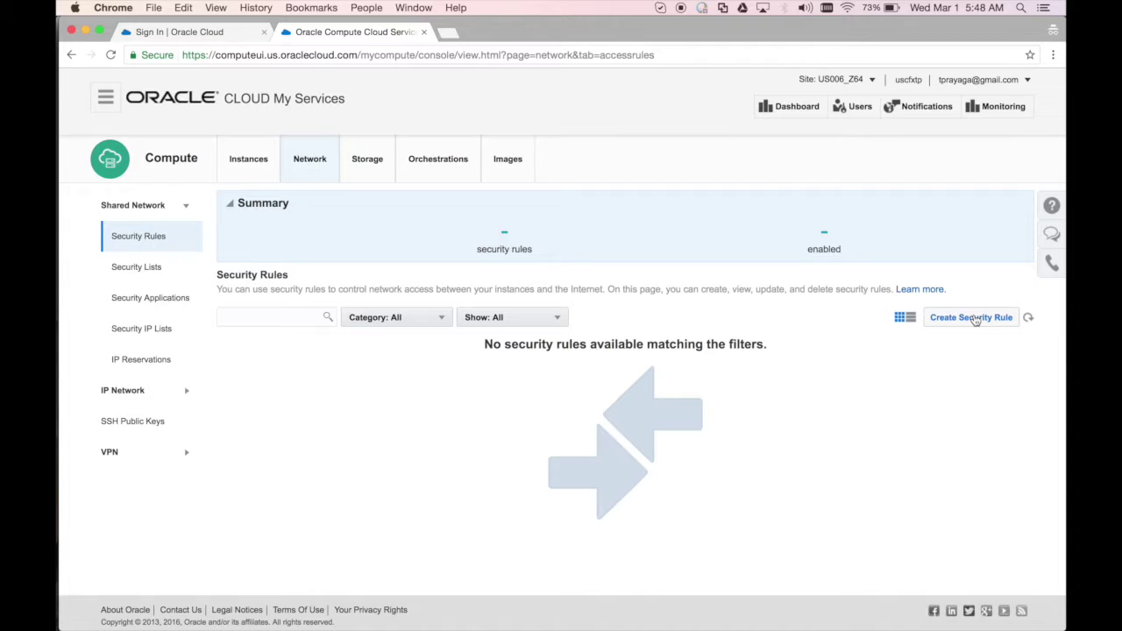
click(971, 317)
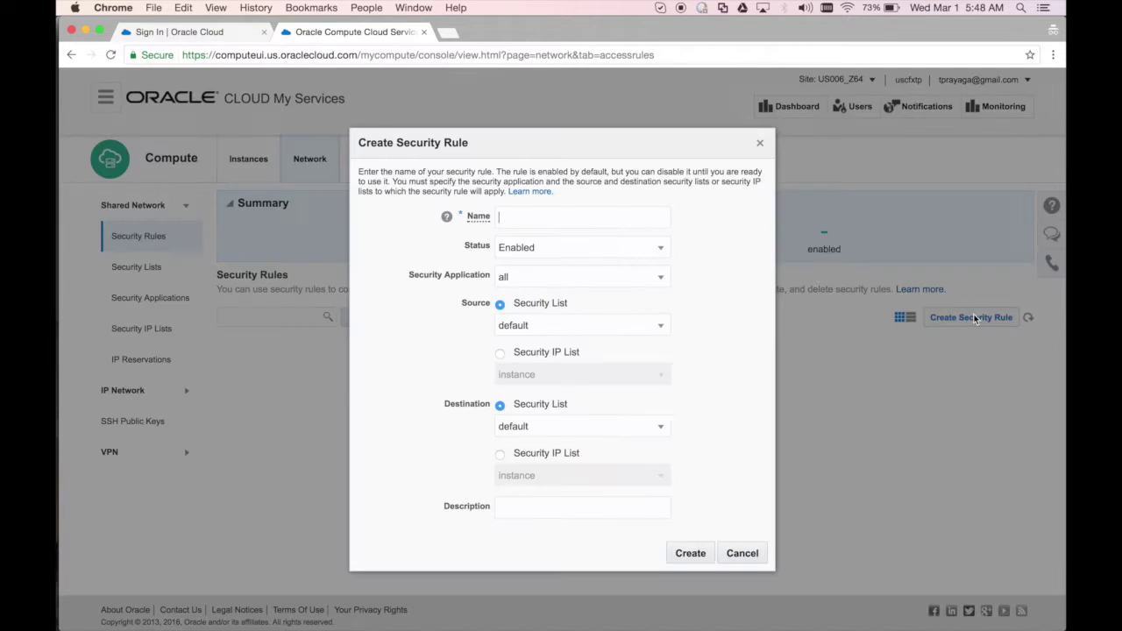
Create rule allow-client-access: application all, source IP list public-internet, destination default
click(609, 214)
text(allow-cli)
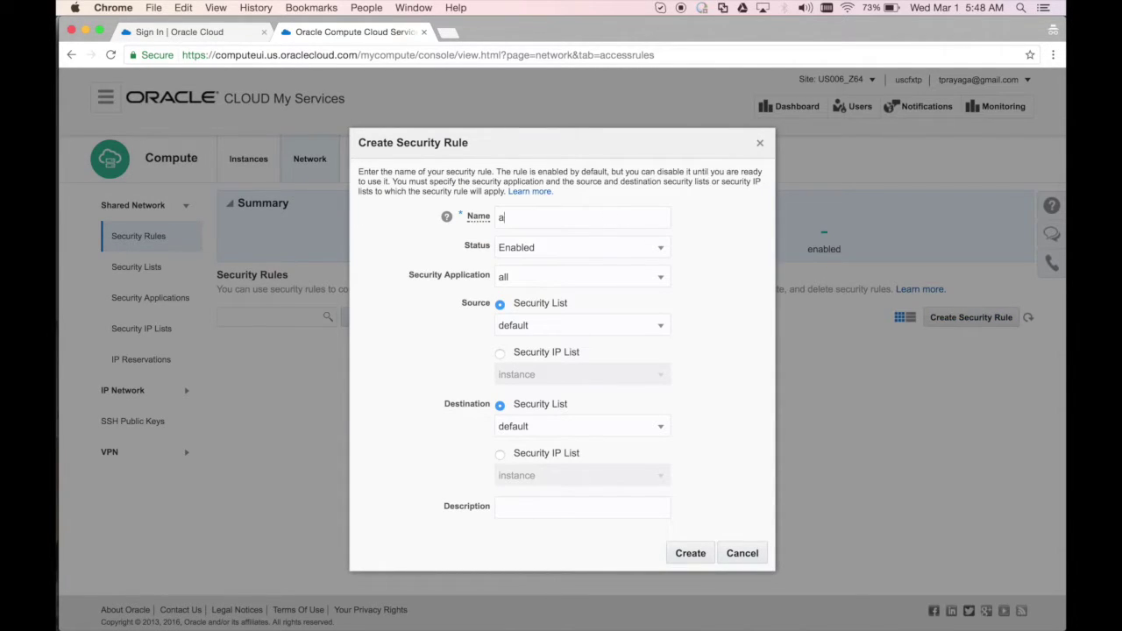
text(ent-access)
click(563, 279)
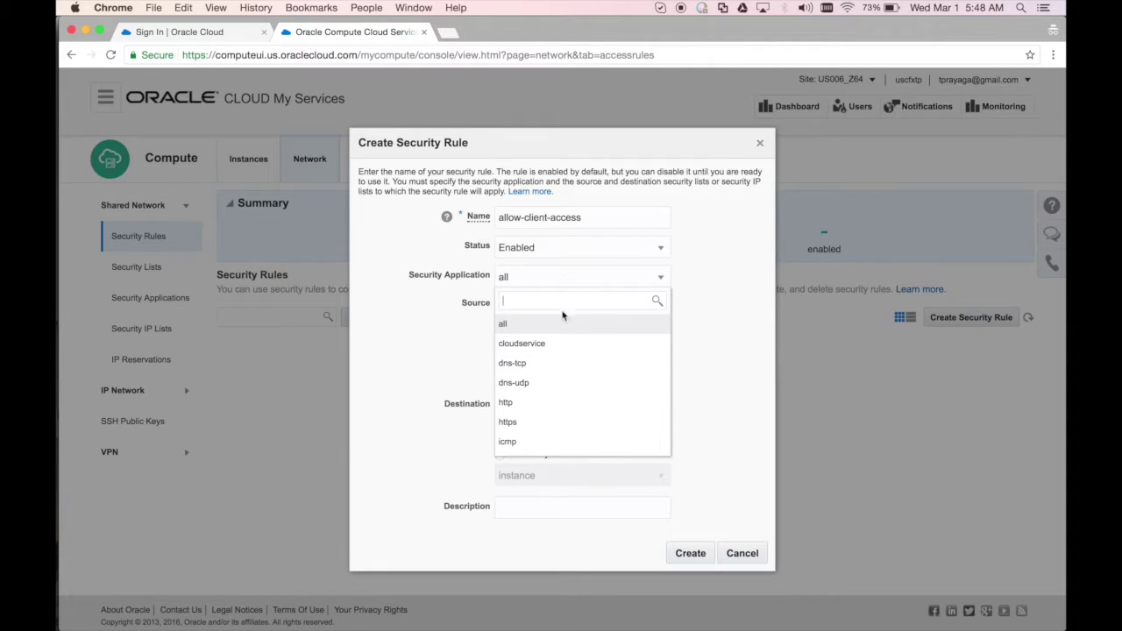
click(511, 325)
click(529, 323)
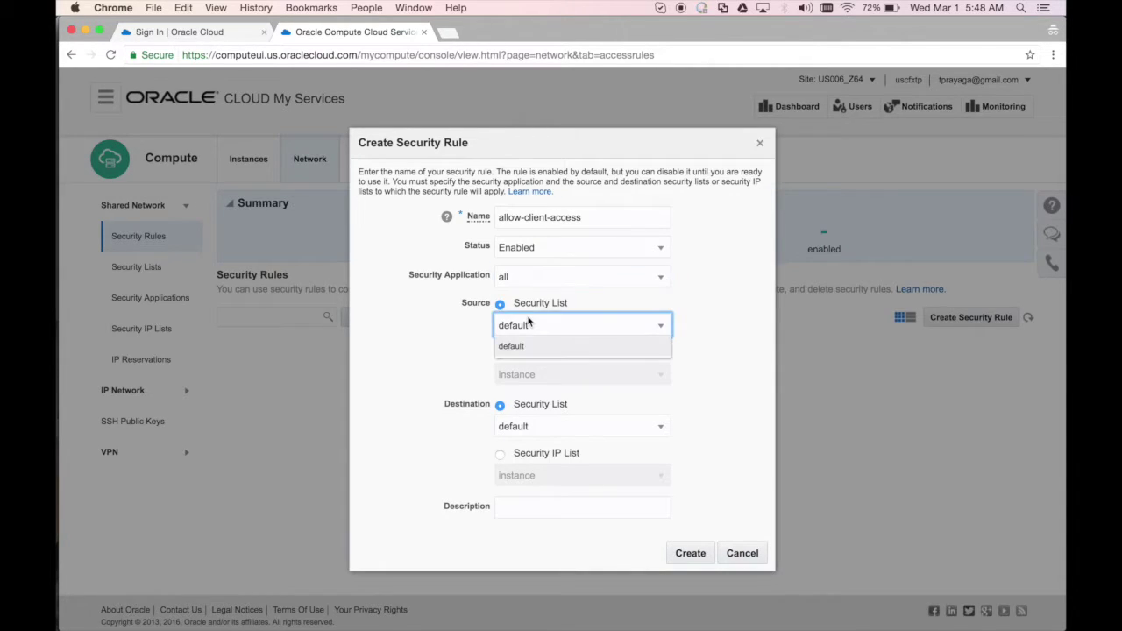
click(530, 325)
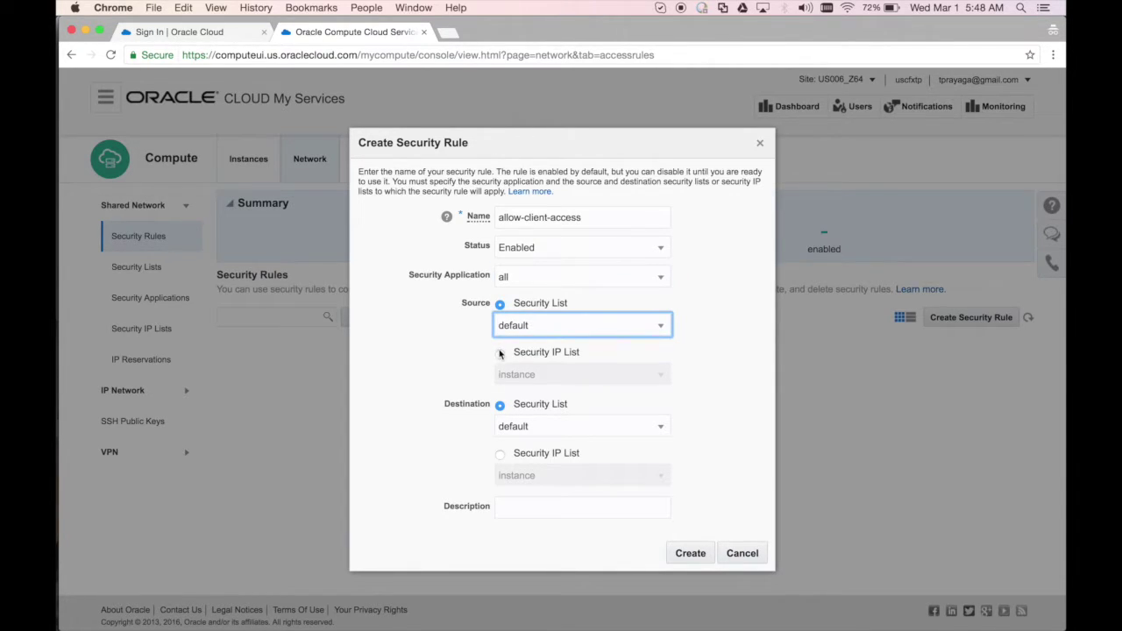
click(500, 354)
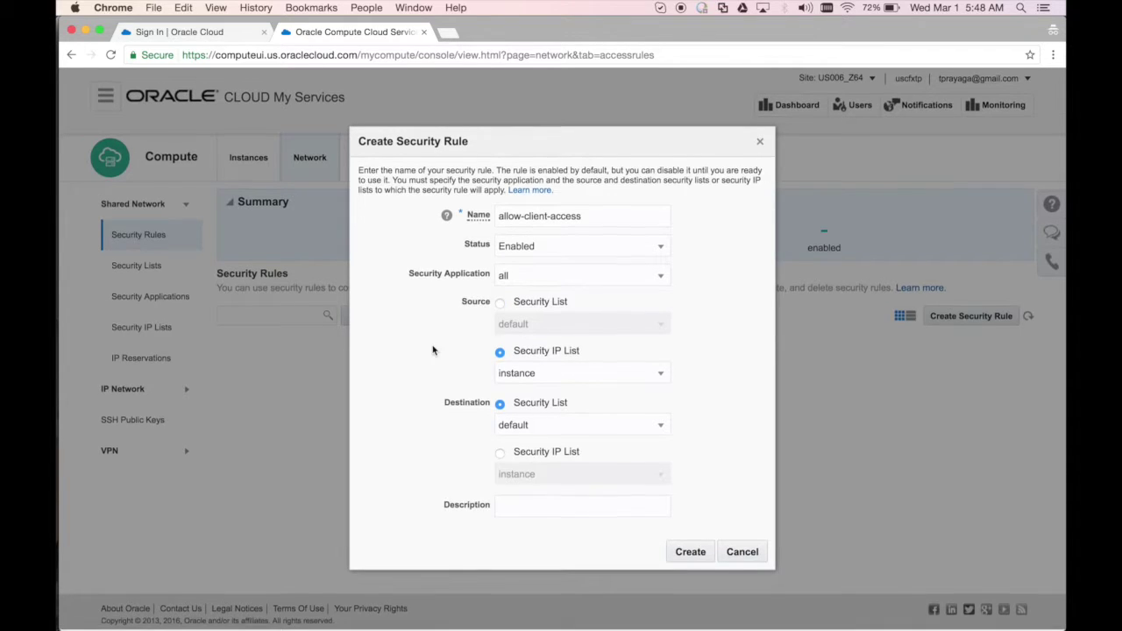
click(539, 372)
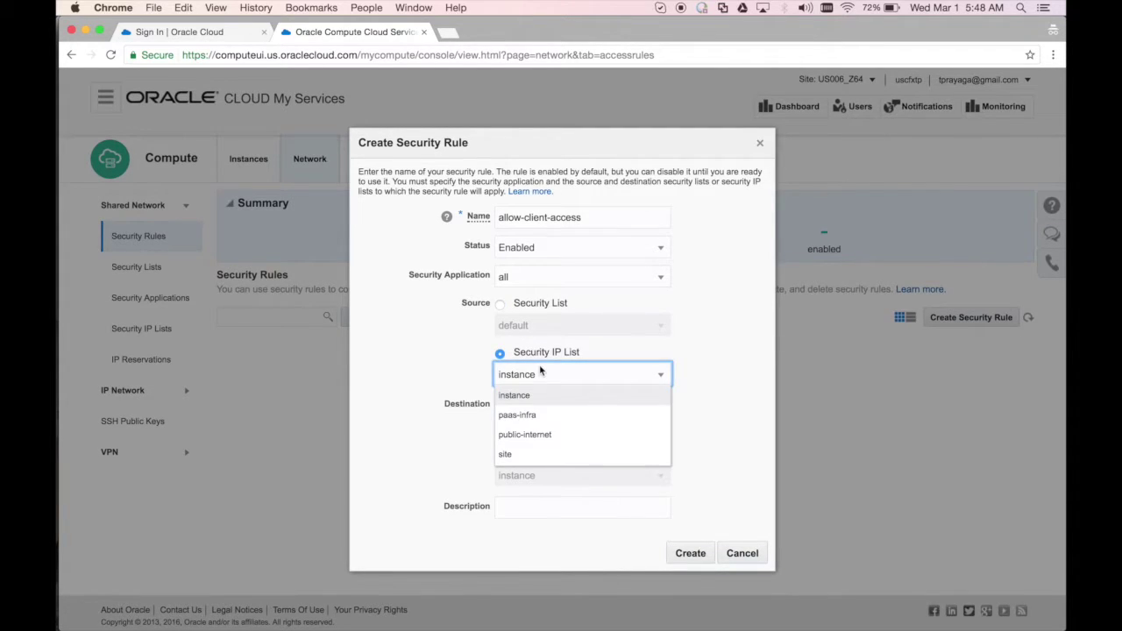
click(554, 435)
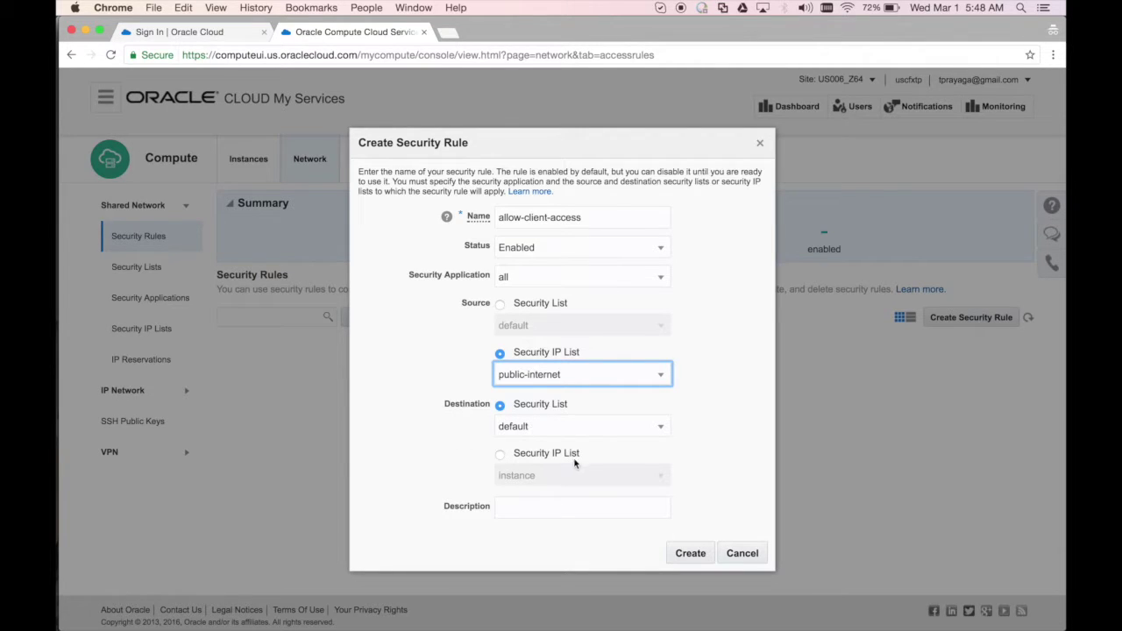
click(565, 508)
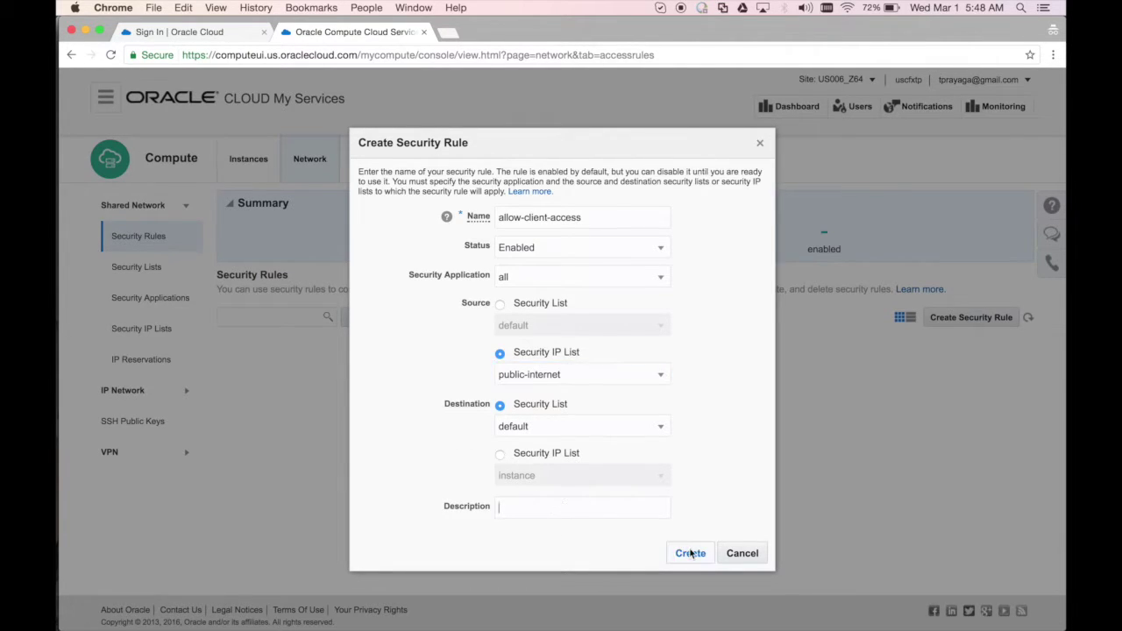
click(690, 553)
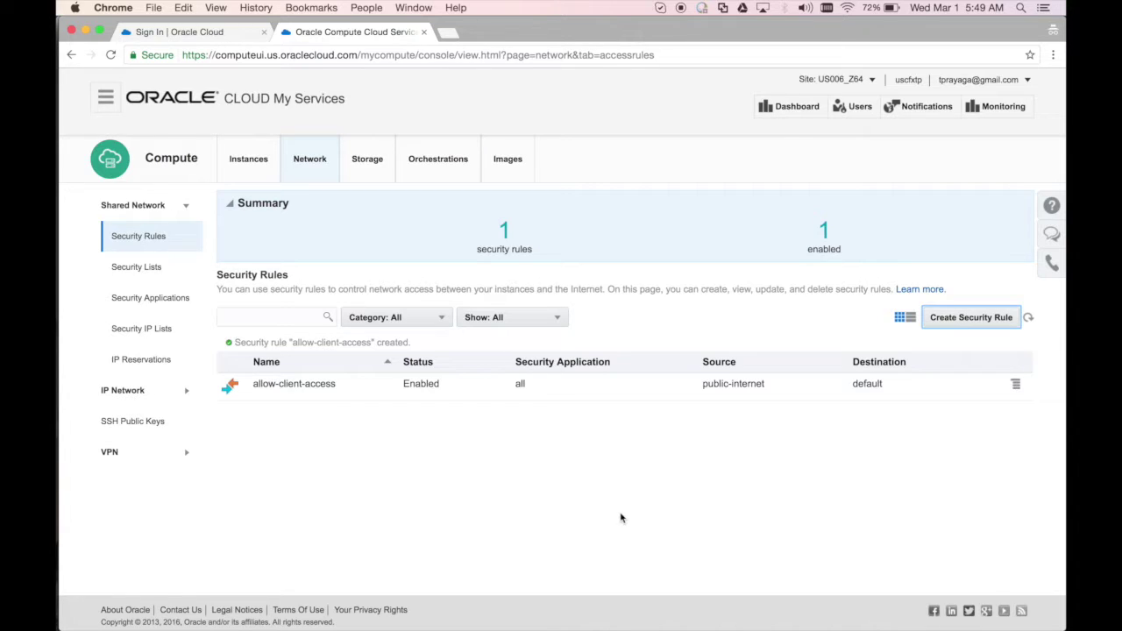
click(244, 172)
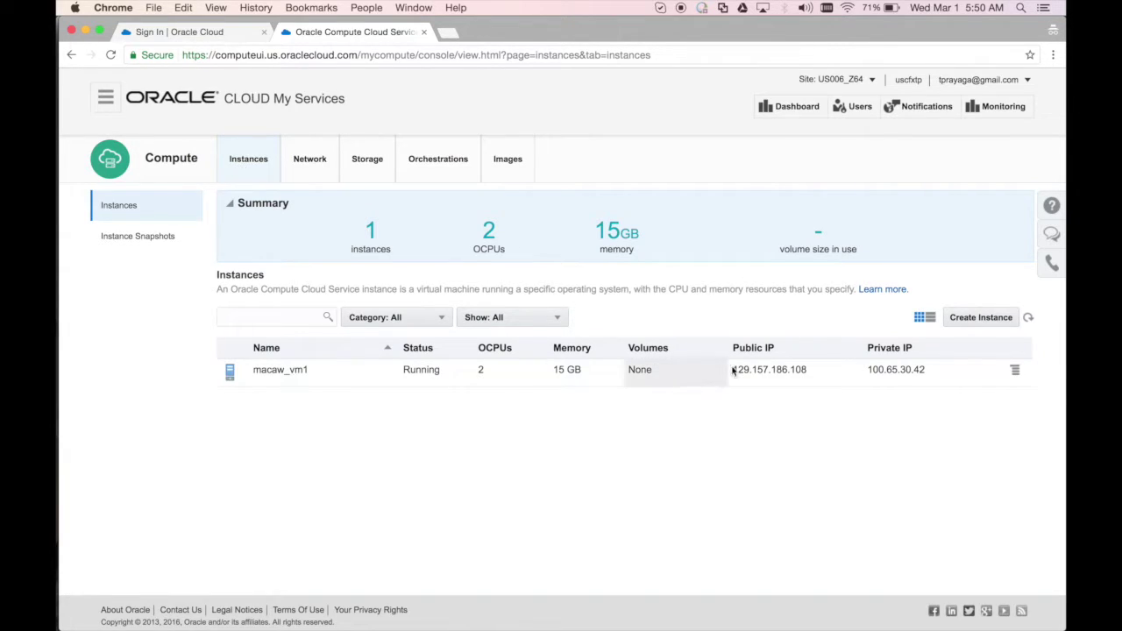
Copy macaw_vm1's public IP 129.157.186.108 to the clipboard
drag(821, 370, 730, 369)
key(super+c)
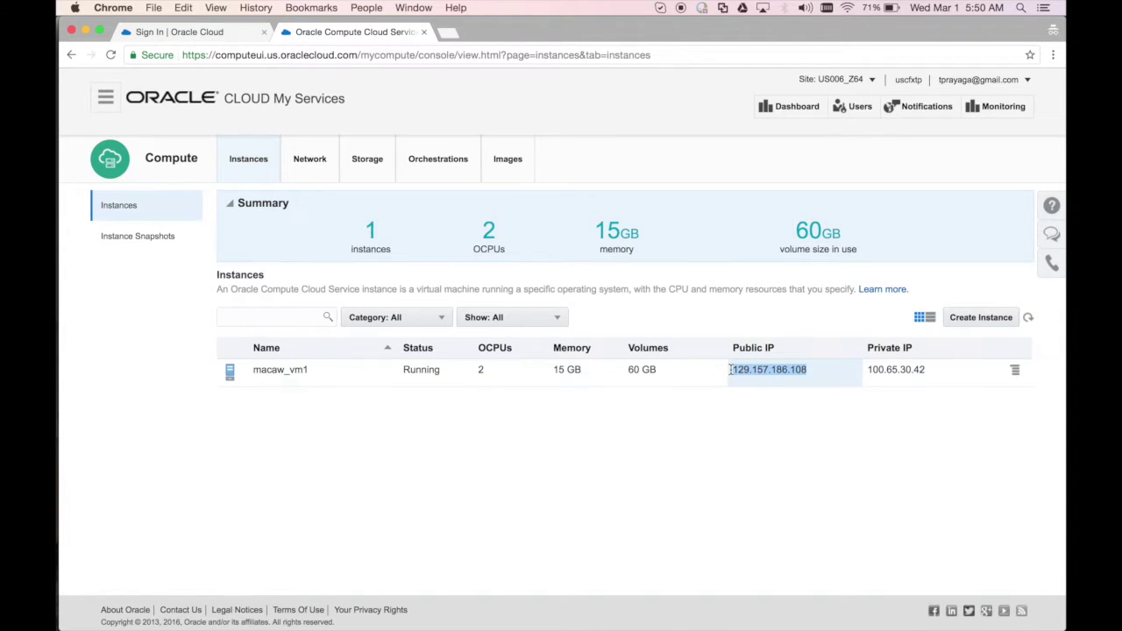
key(super+Tab)
key(super+Tab)
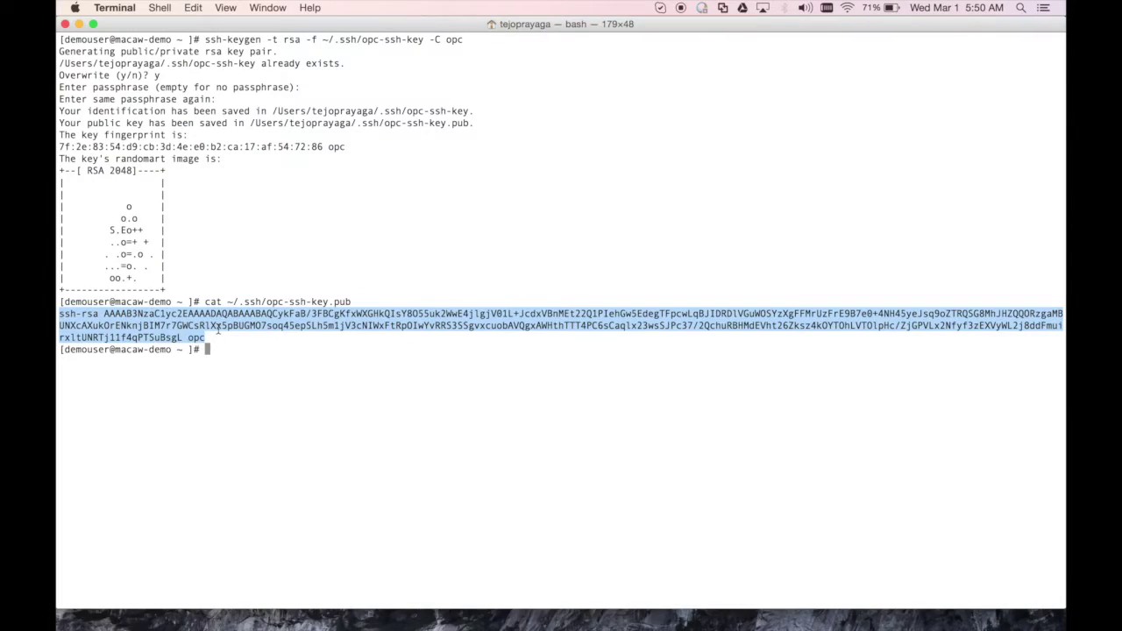
click(218, 326)
key(super+k)
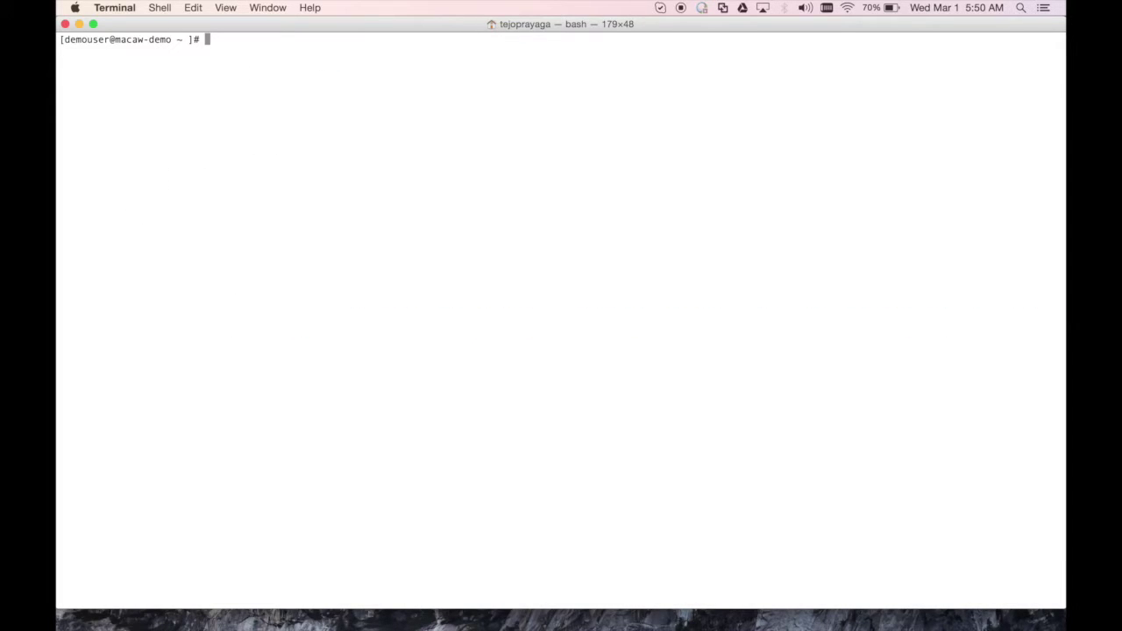
text(ssh -i ~/.ssh/opc-ssh-key opc@129.157.186.108)
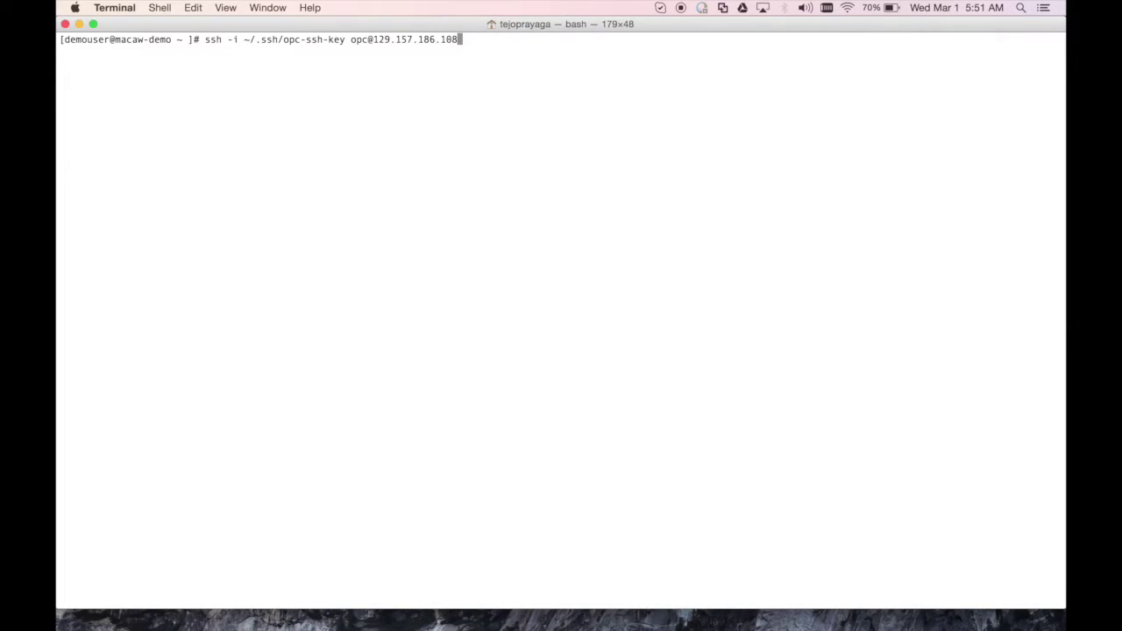
key(Return)
text(yes)
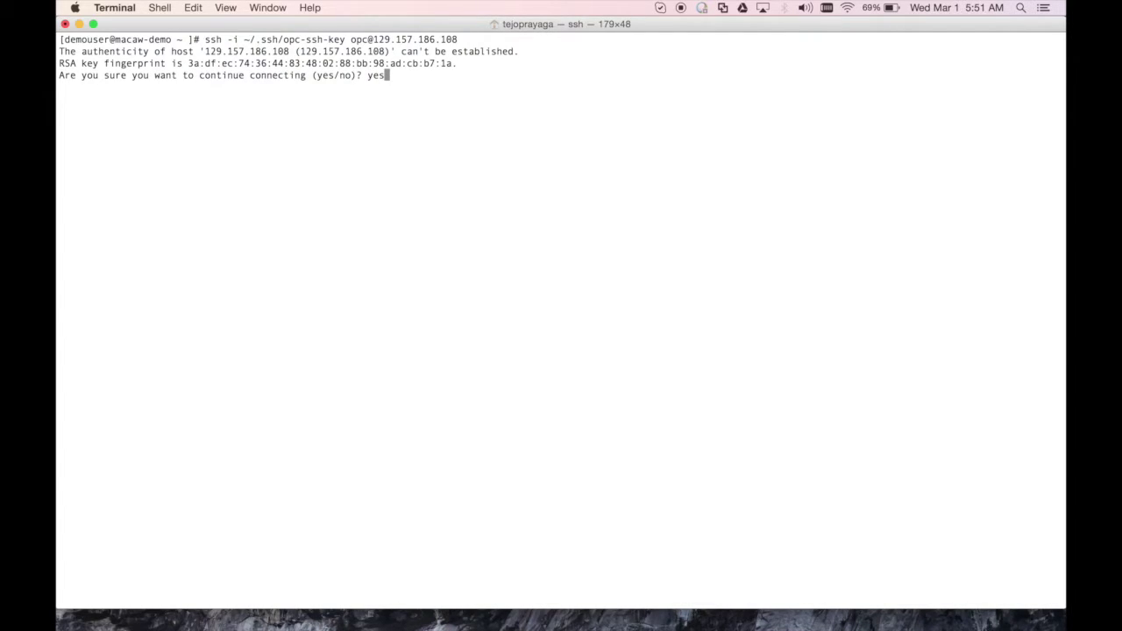
key(Return)
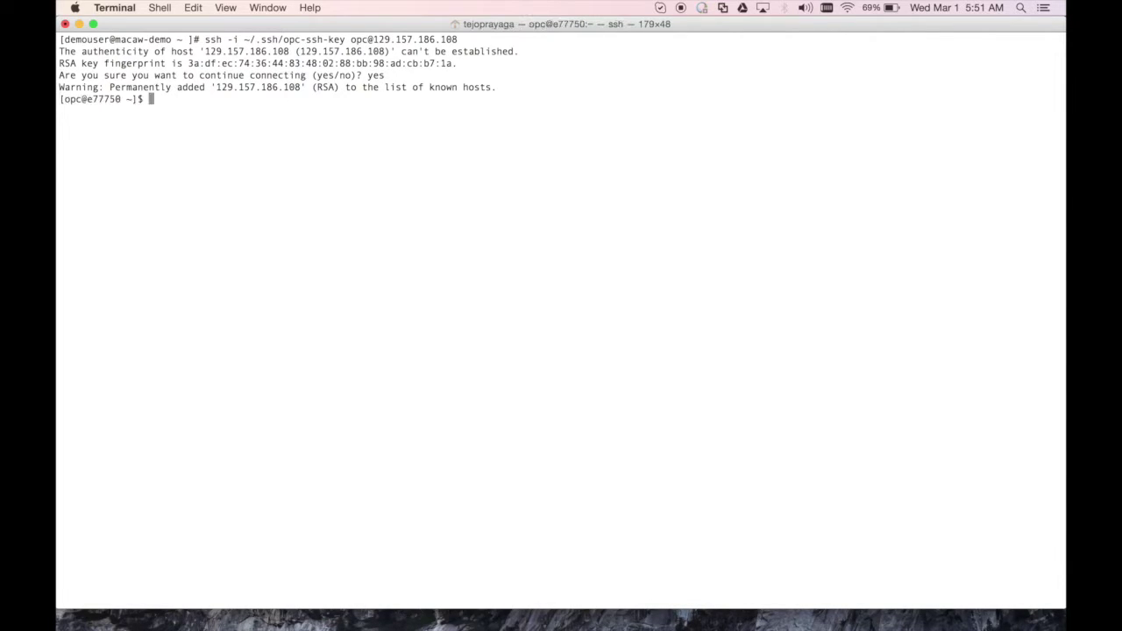
Run macaw -v to confirm version macawcli-0.9.3
key(ctrl+l)
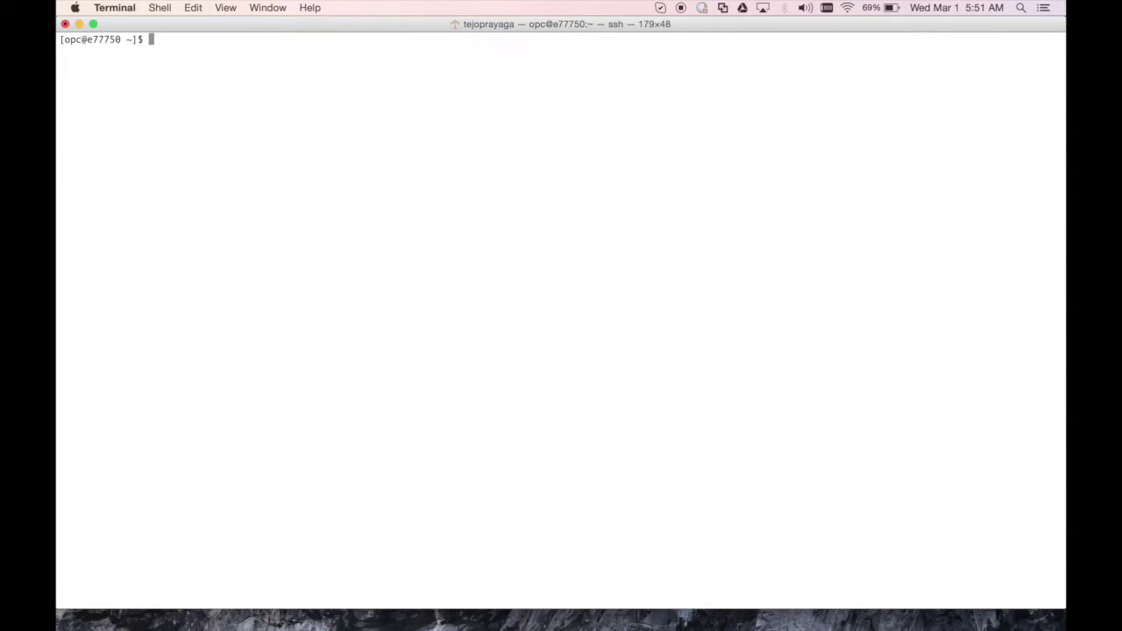
text(macaw -v)
key(Return)
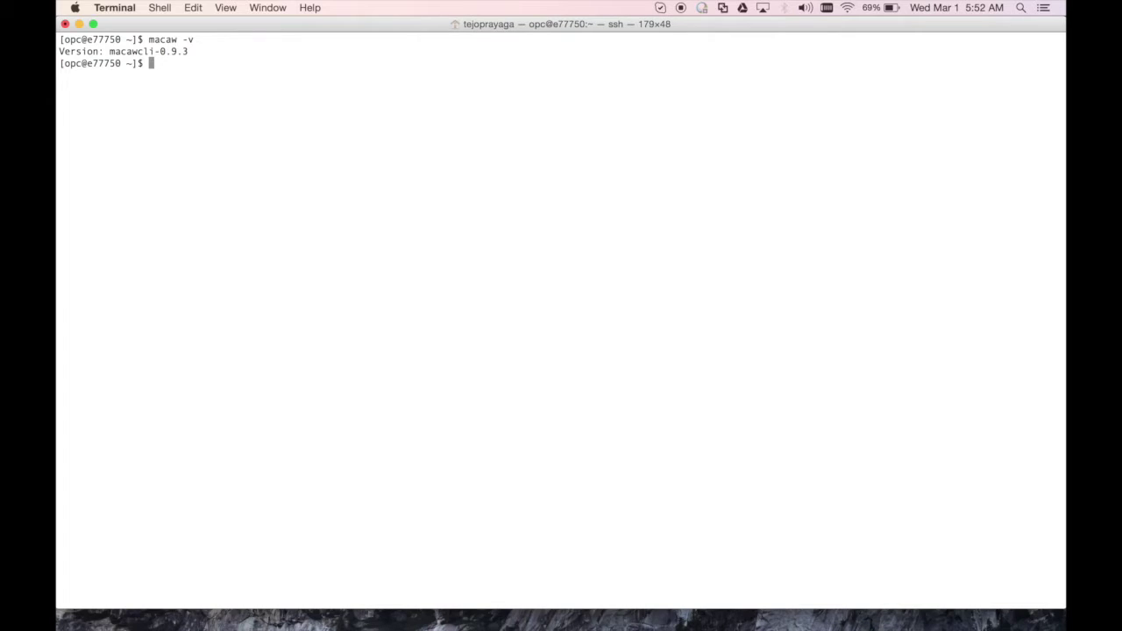
Start macaw setup, page through the beta agreement, and accept the EULA with yes
key(ctrl+l)
text(macaw)
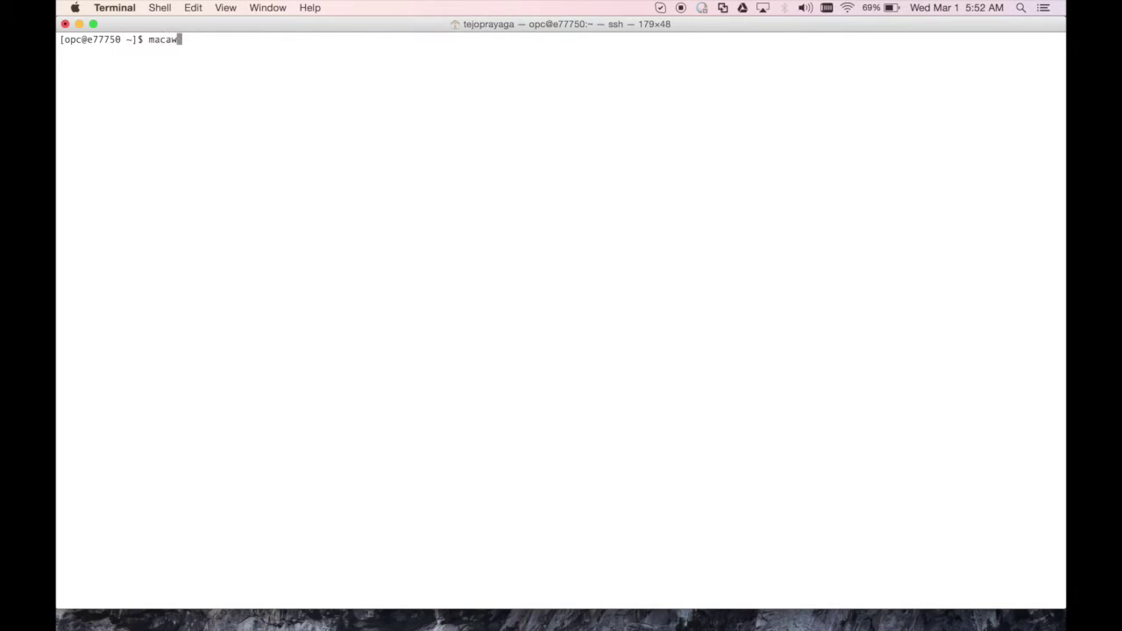
text( setup)
key(Return)
key(Return)
key(Return)
key(Return)
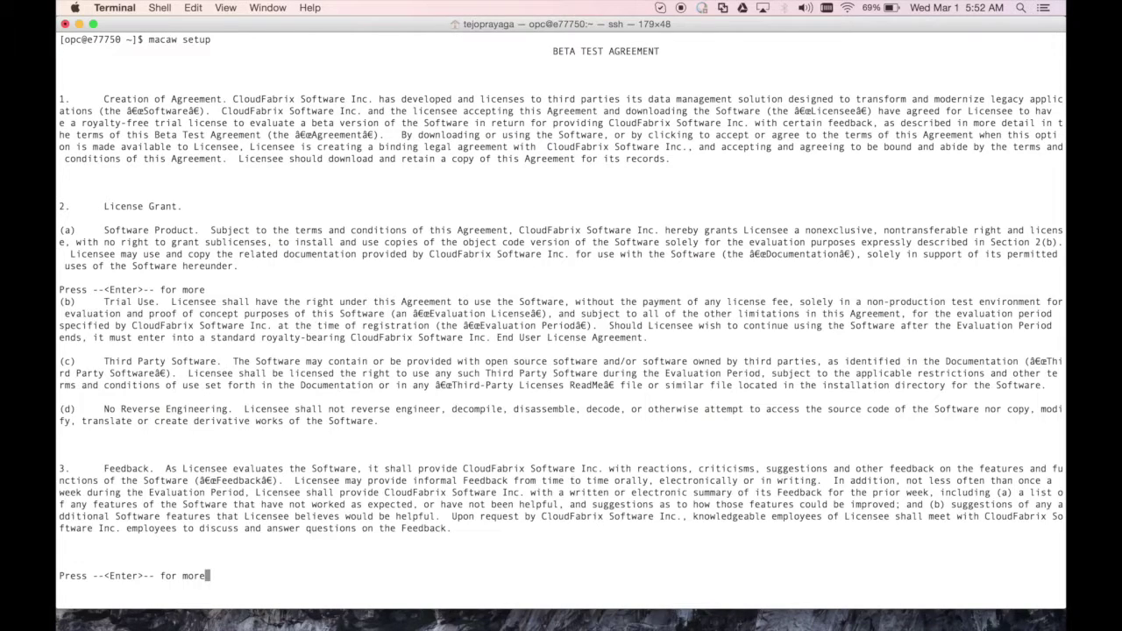
key(Return)
key(Return)
key(Return)
key(Return)
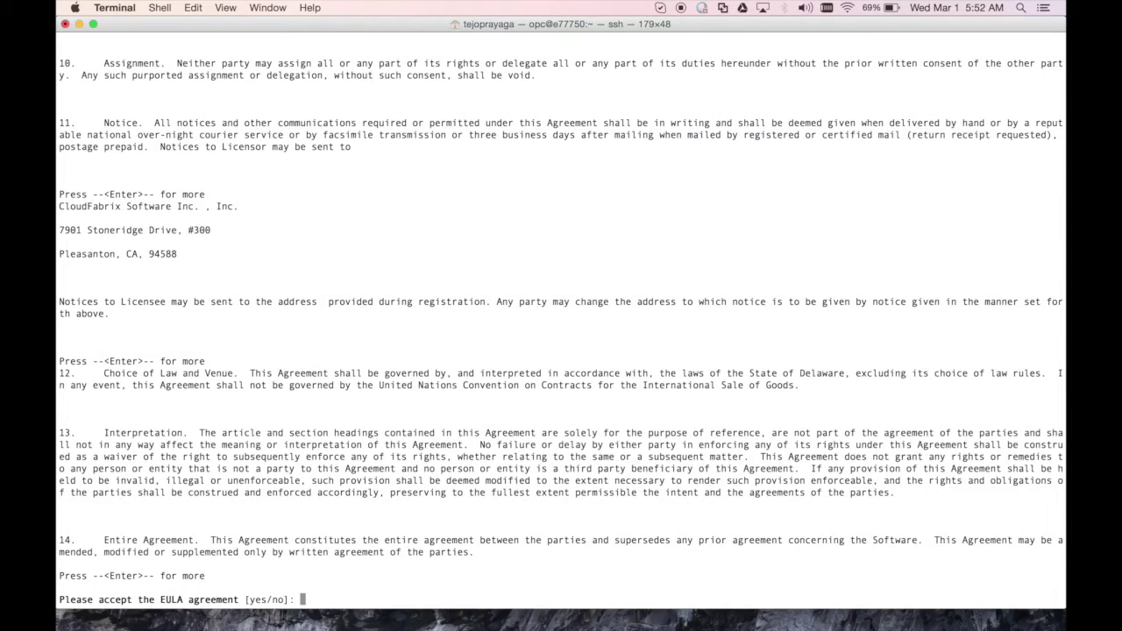
text(yes)
key(Return)
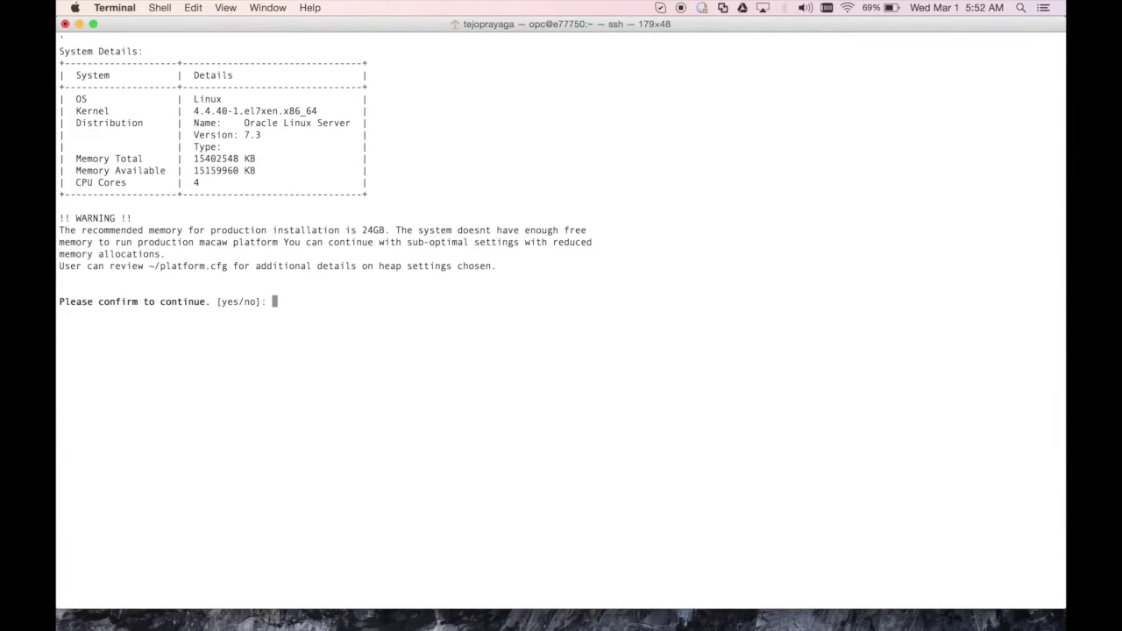
Answer yes to the memory warning and the setup guidance prompts
text(yes)
key(Return)
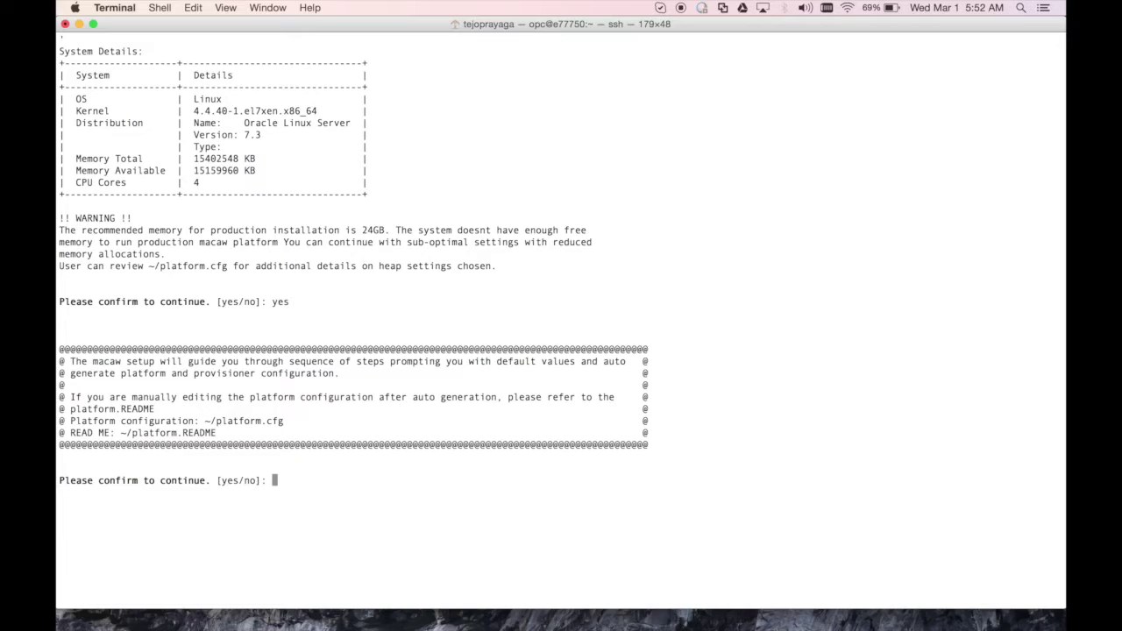
text(yes)
key(Return)
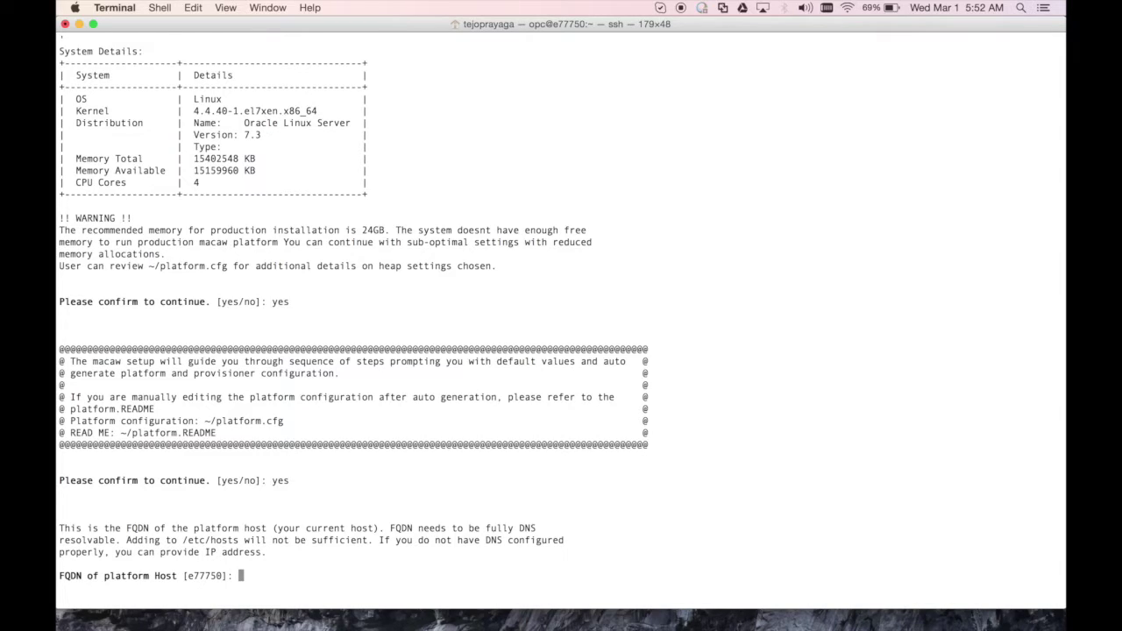
key(super+Tab)
key(super+Tab)
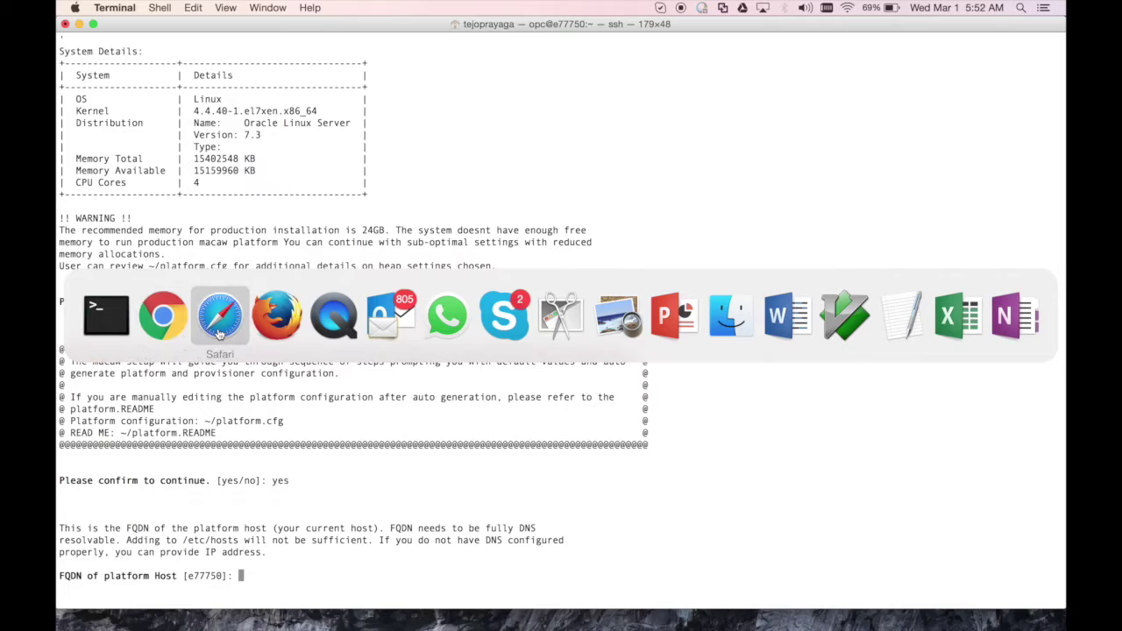
Copy macaw_vm1's private IP 100.65.30.42 from the Oracle Cloud instances table
key(super+shift+Tab)
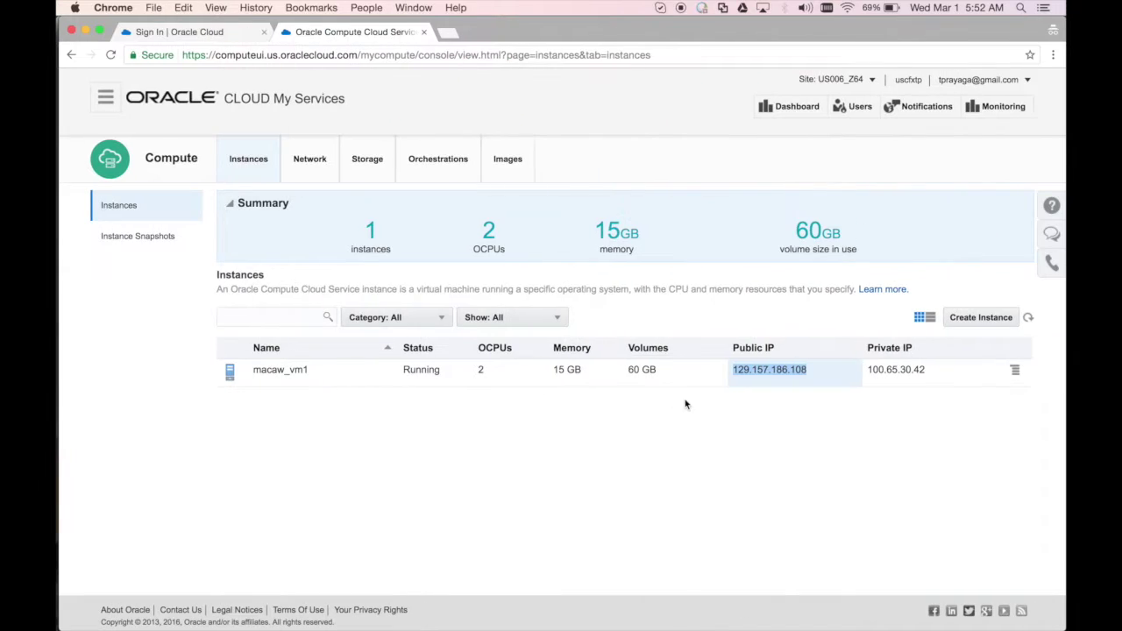
double_click(892, 371)
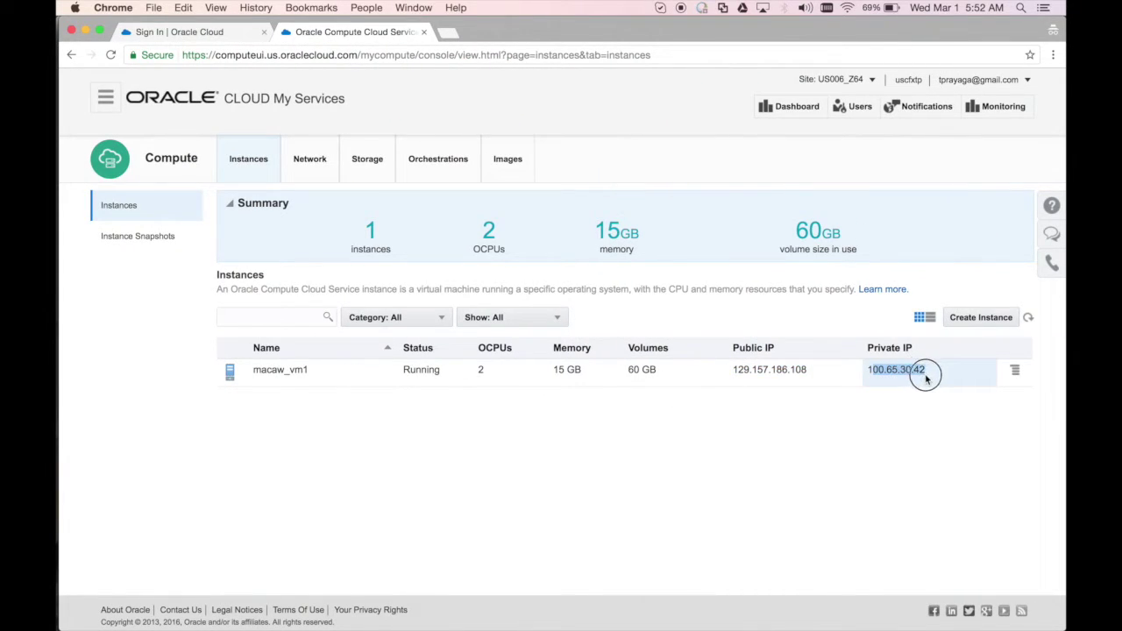
click(938, 377)
drag(931, 374, 867, 371)
key(super+c)
key(ctrl+Left)
Enter 100.65.30.42 as both the platform host FQDN and services host, confirming with yes
key(super+v)
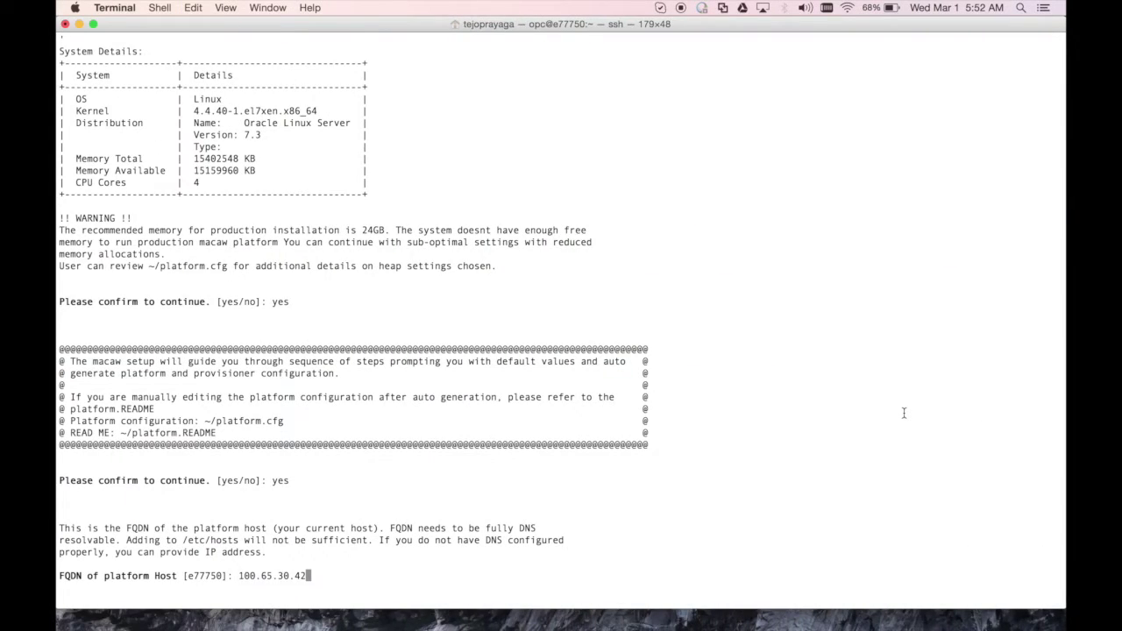
key(Return)
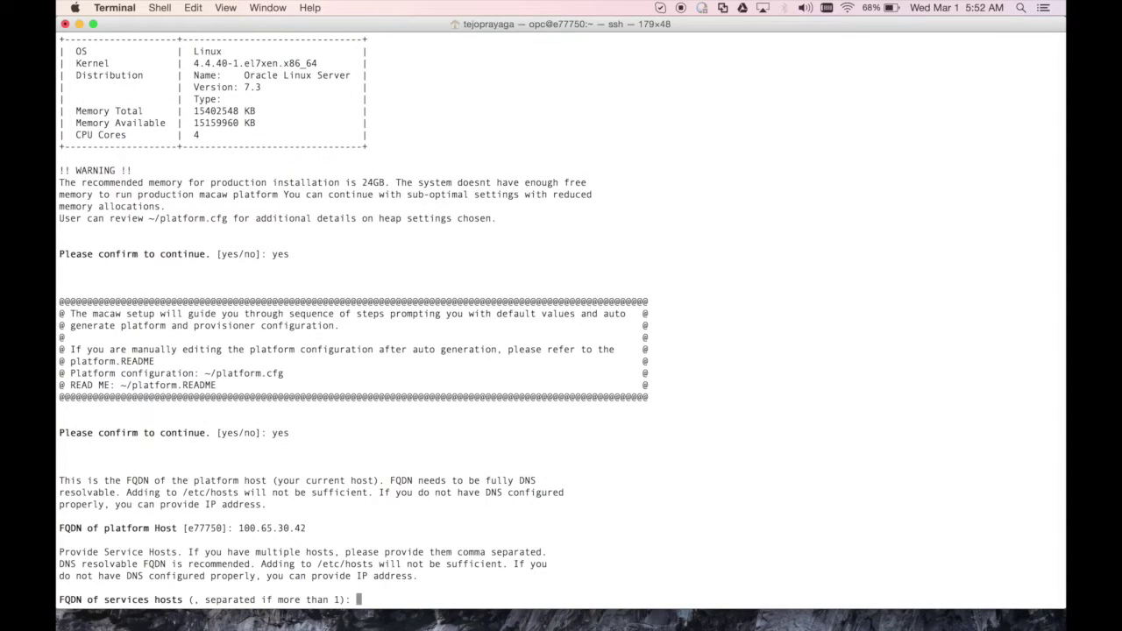
key(super+v)
key(Return)
text(yes)
key(Return)
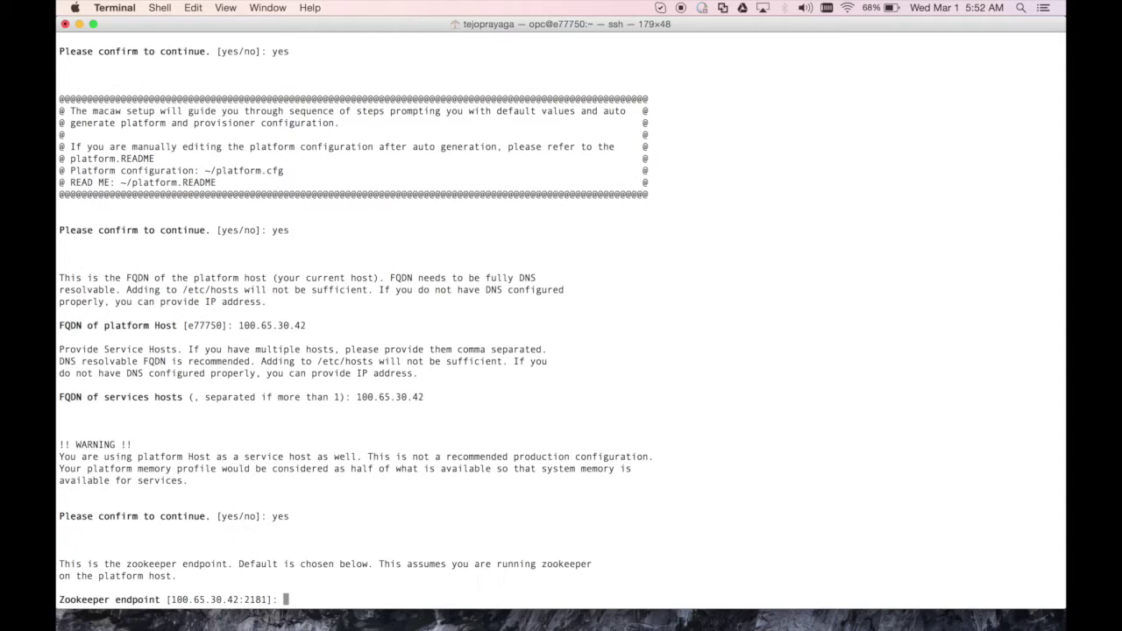
Accept default zookeeper, kafka, MySQL, Cassandra, Elasticsearch and NFS settings, leaving proxies empty
key(Return)
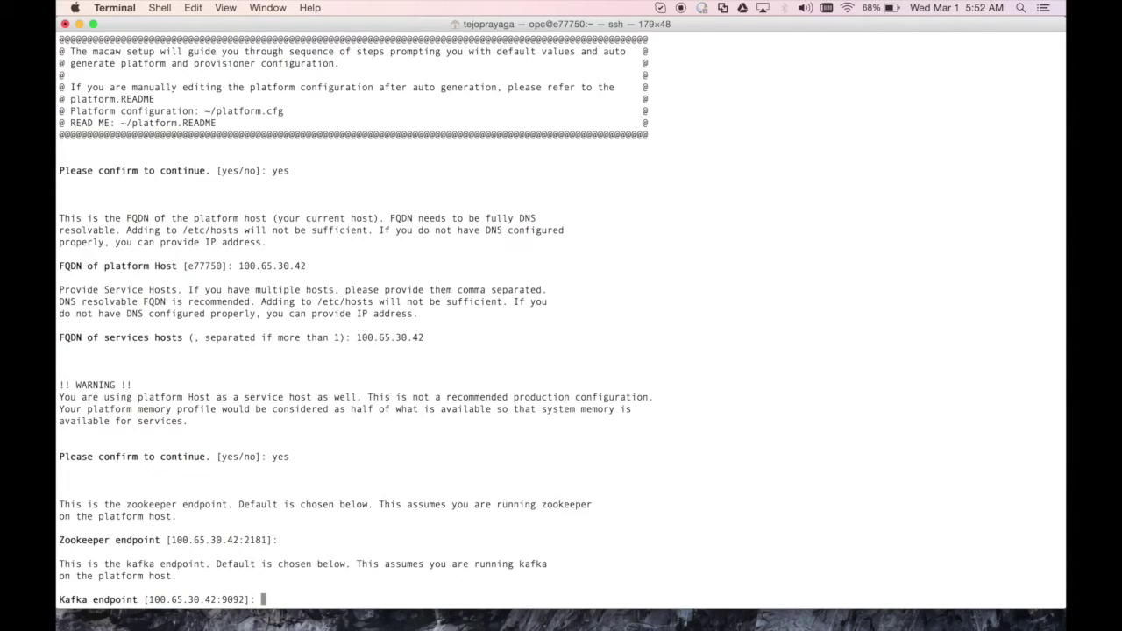
key(Return)
key(Return)
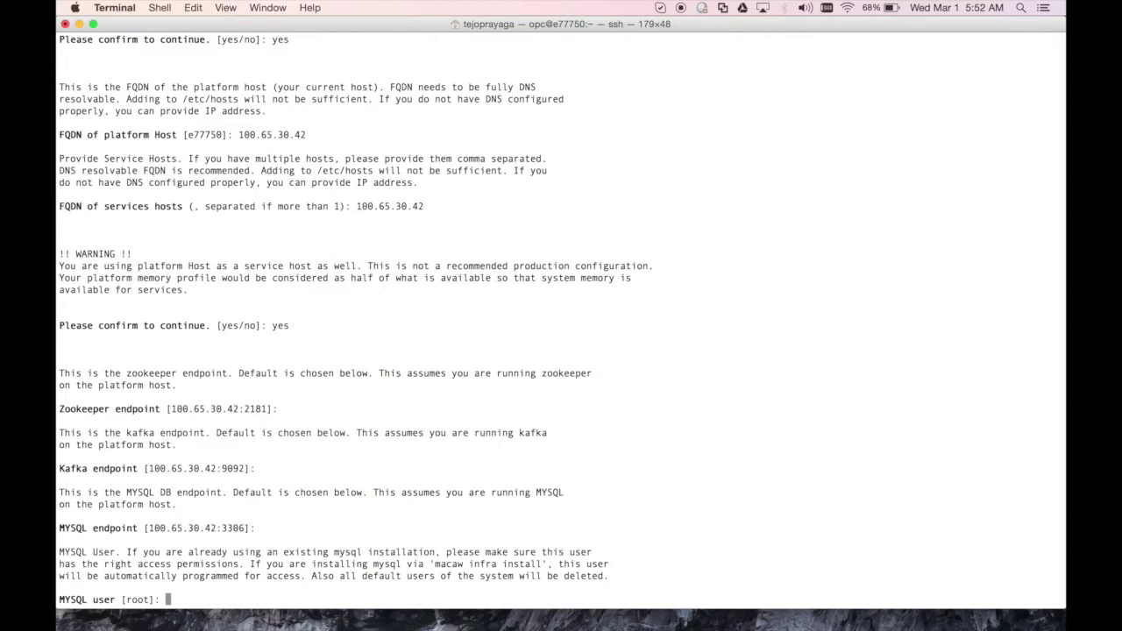
key(Return)
key(Return)
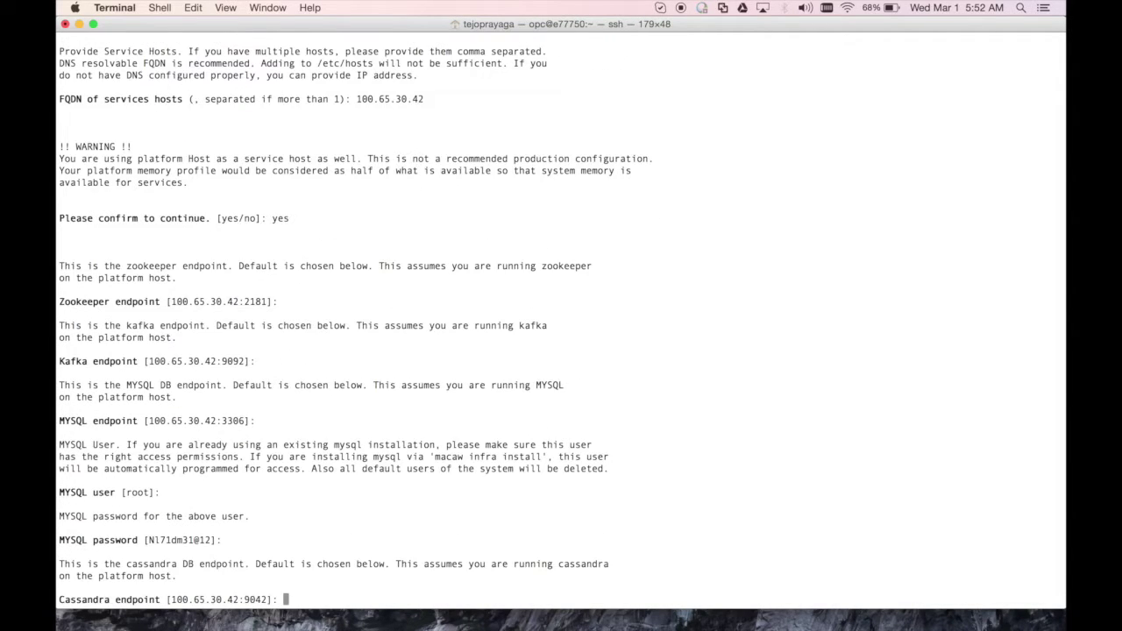
key(Return)
key(Return)
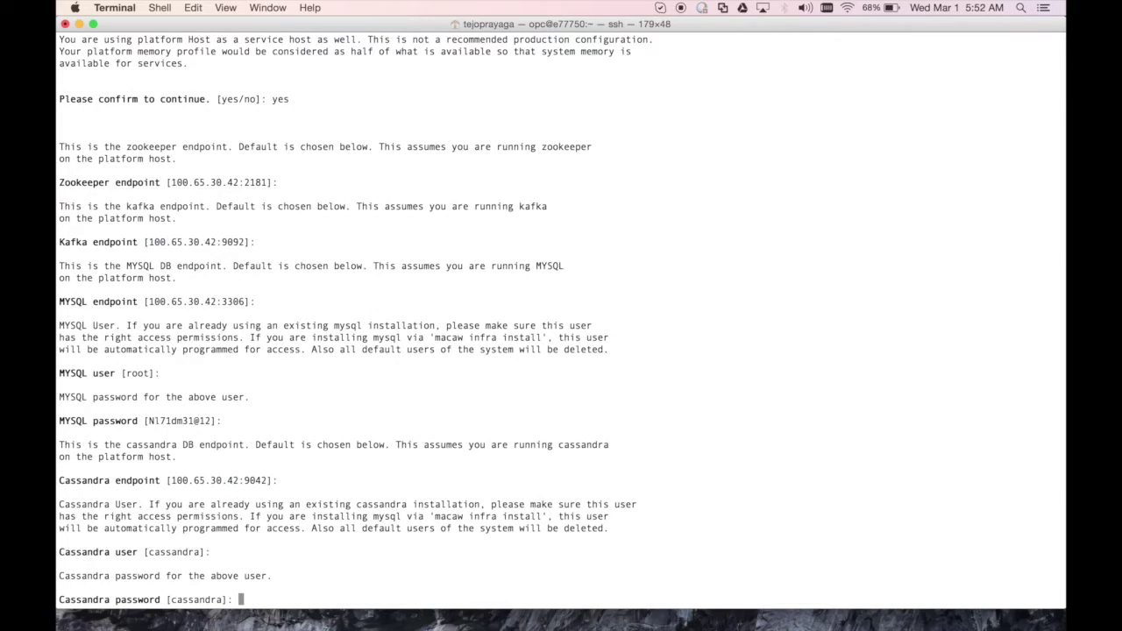
key(Return)
key(Return)
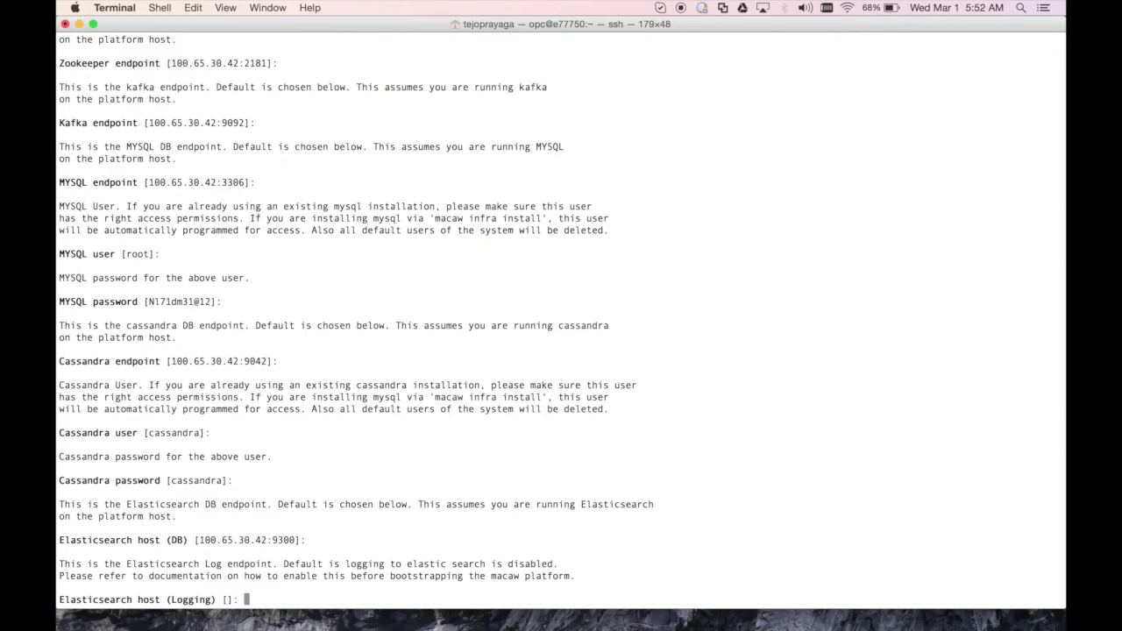
key(Return)
key(Return)
key(Return)
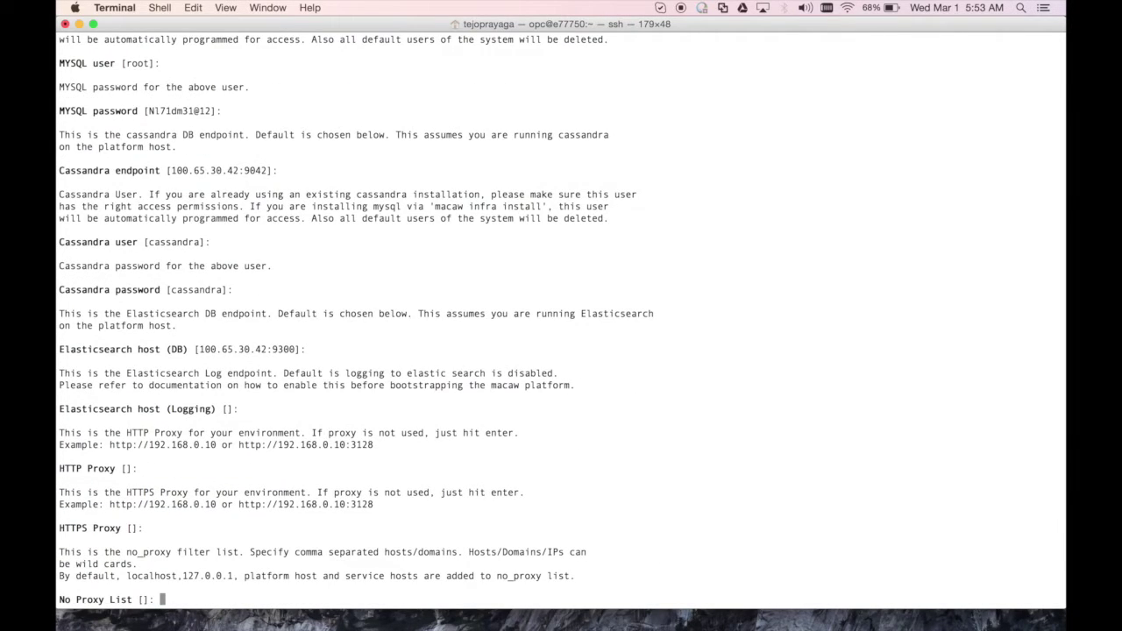
key(Return)
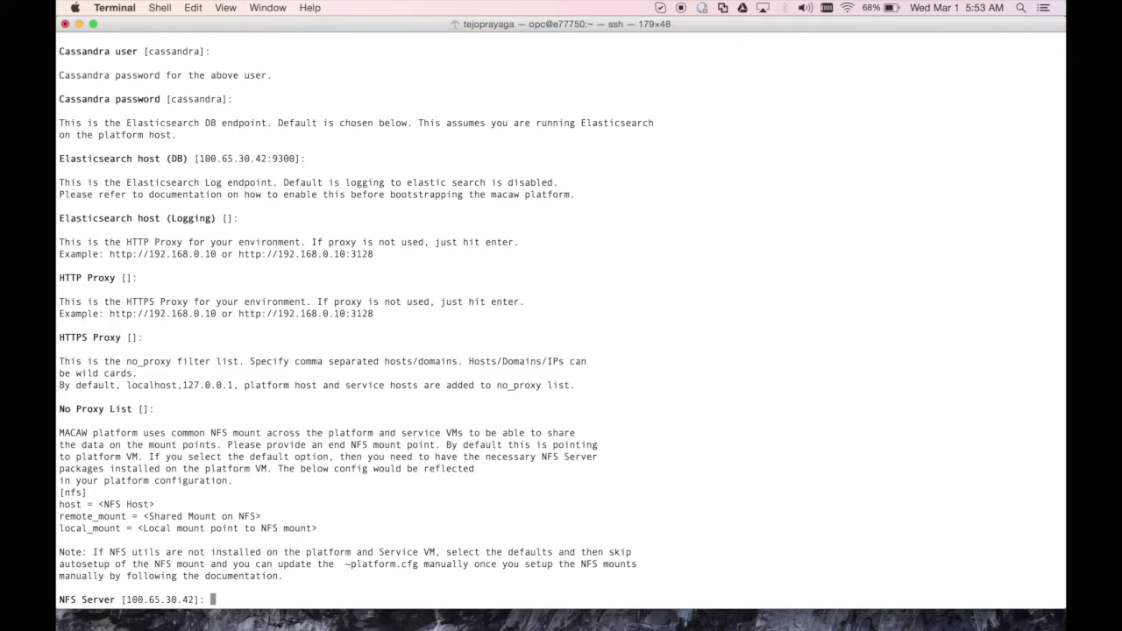
key(Return)
key(Return)
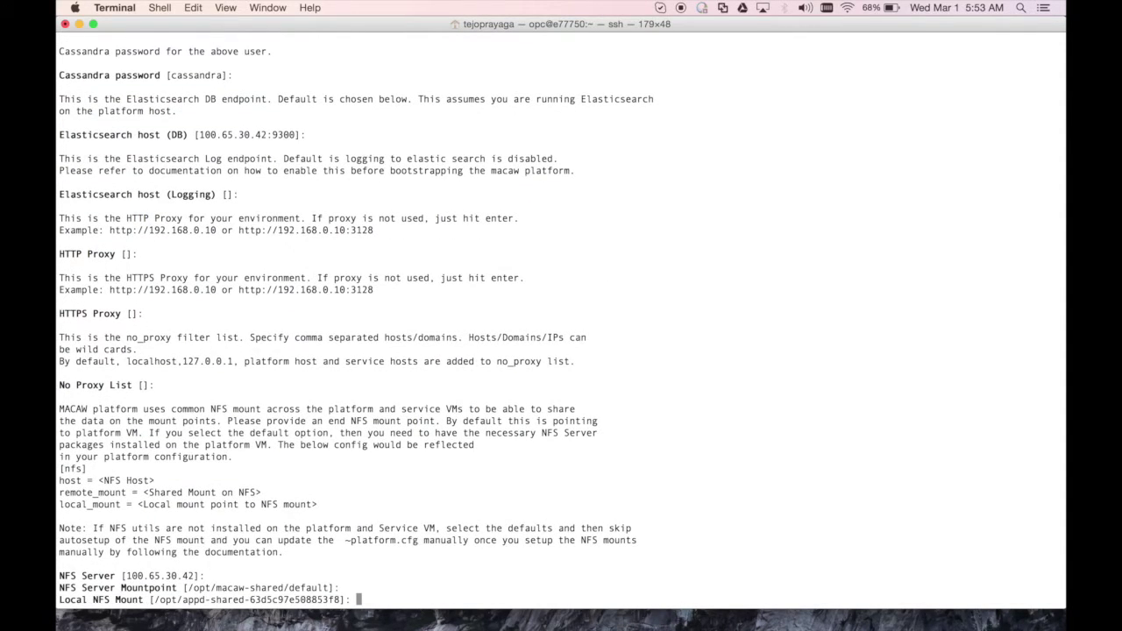
key(Return)
key(Return)
key(Return)
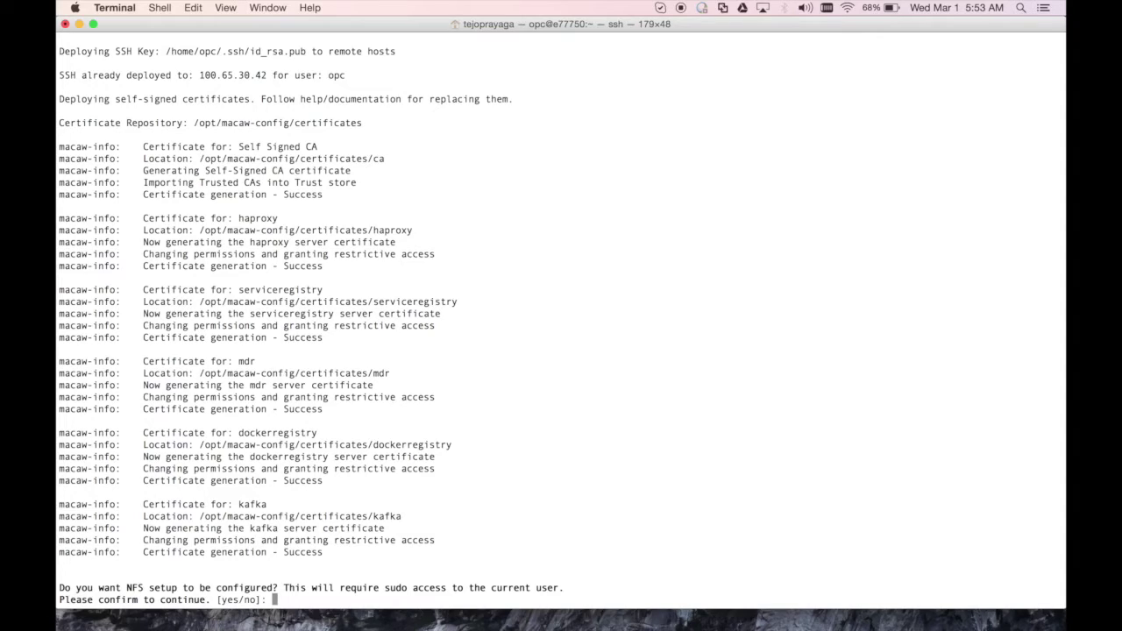
Enable the NFS setup and run 'macaw infra install --tag macaw-v0.9.3'
text(yes)
key(Return)
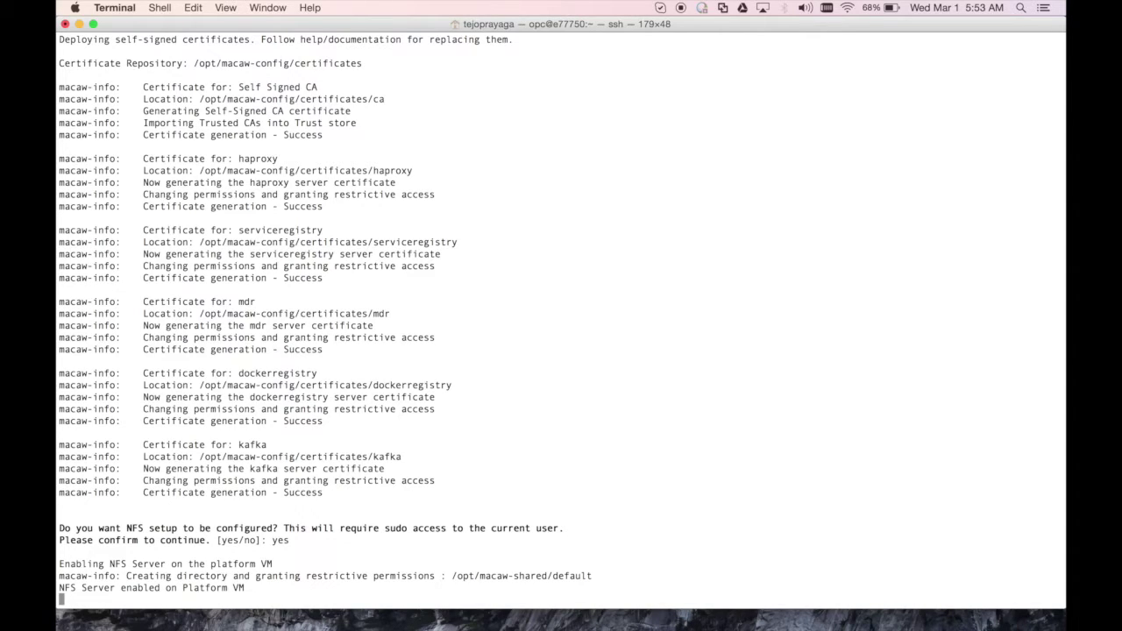
text(macaw infra install --tag macaw-v0.9.3)
key(Return)
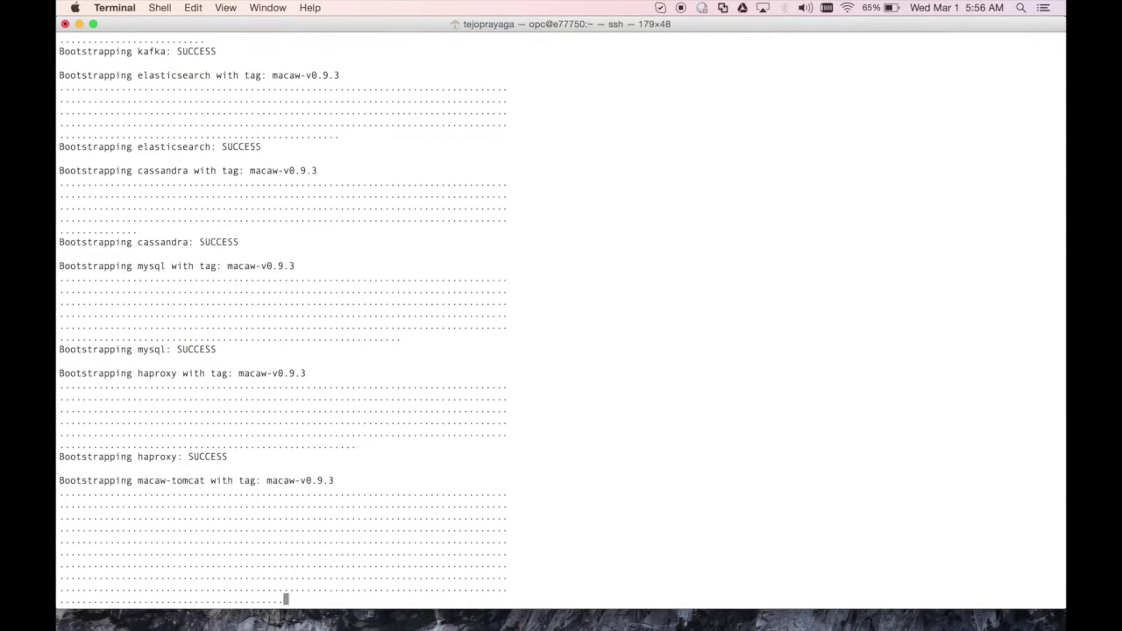
Run 'macaw platform dbinit --tag macaw-v0.9.3' with default admin credentials, then select the guide's install command
key(Up)
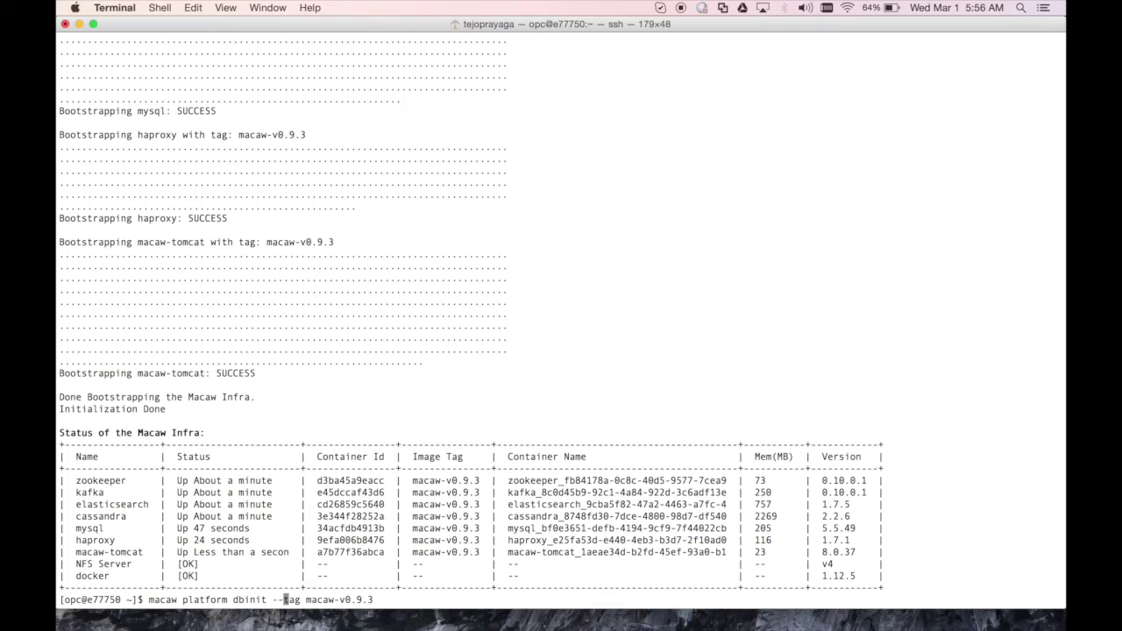
key(Return)
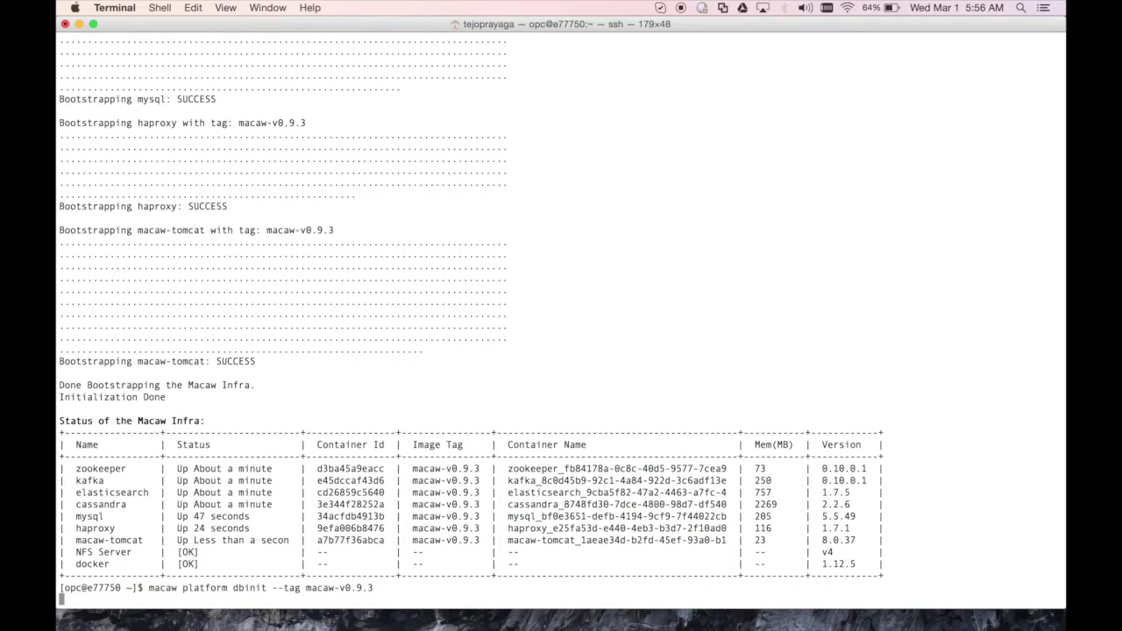
text(yes)
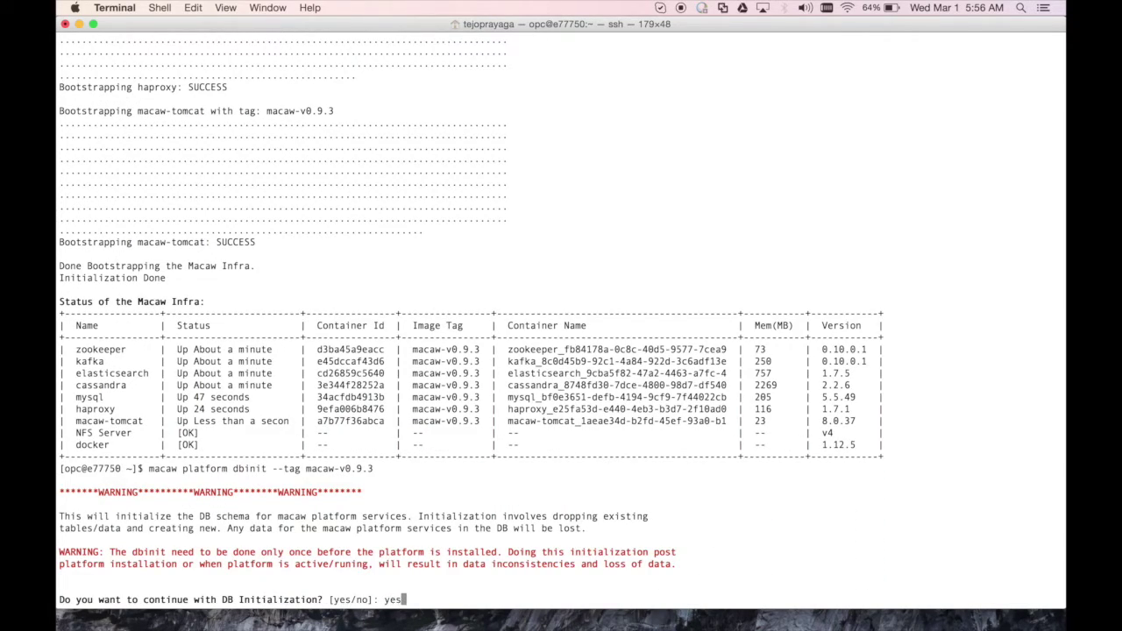
key(Return)
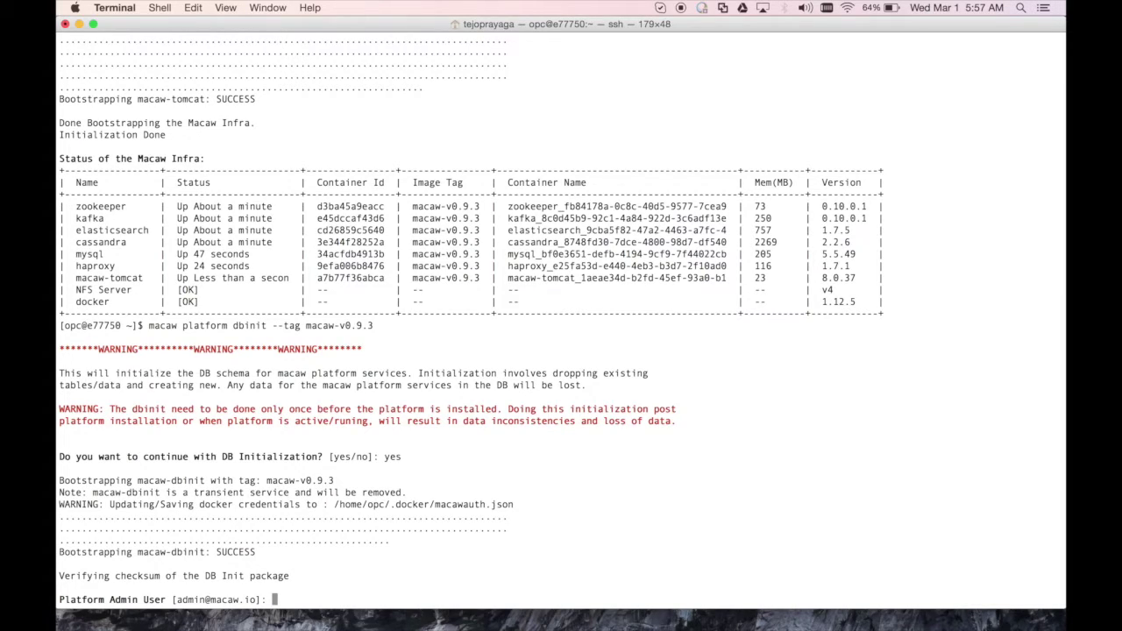
key(Return)
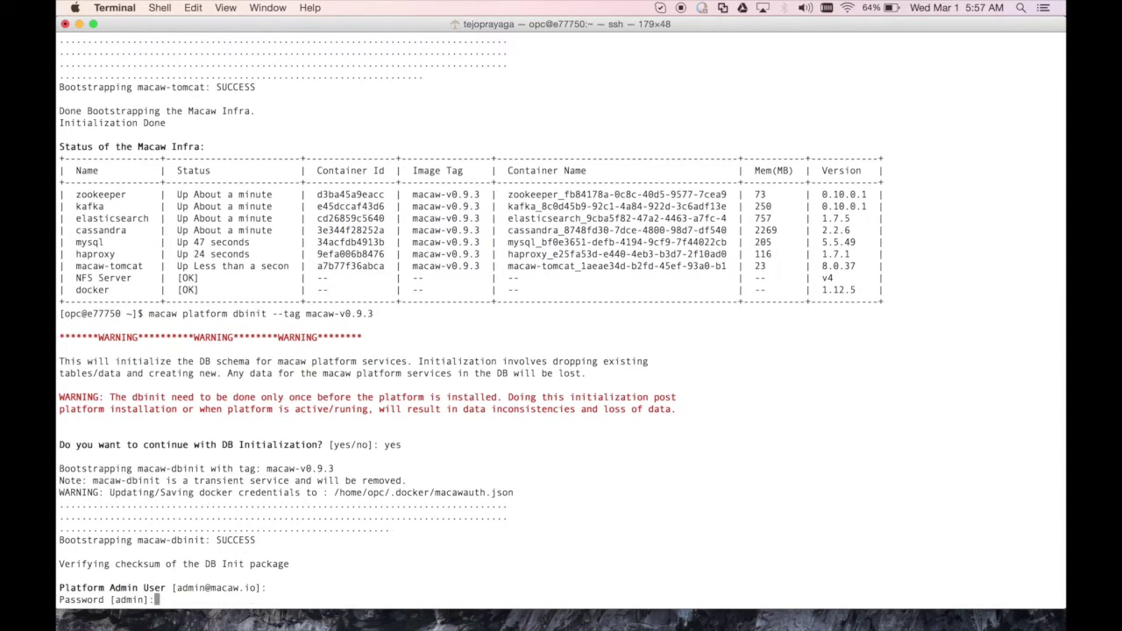
key(Return)
key(Return)
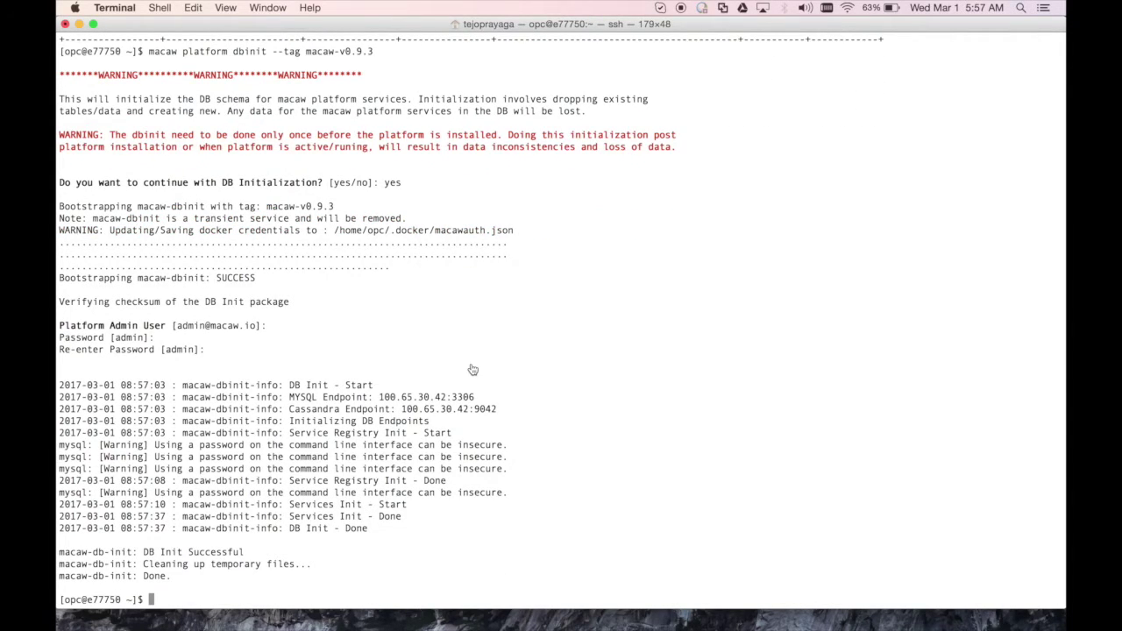
key(super+Tab)
drag(256, 374, 470, 376)
key(super+c)
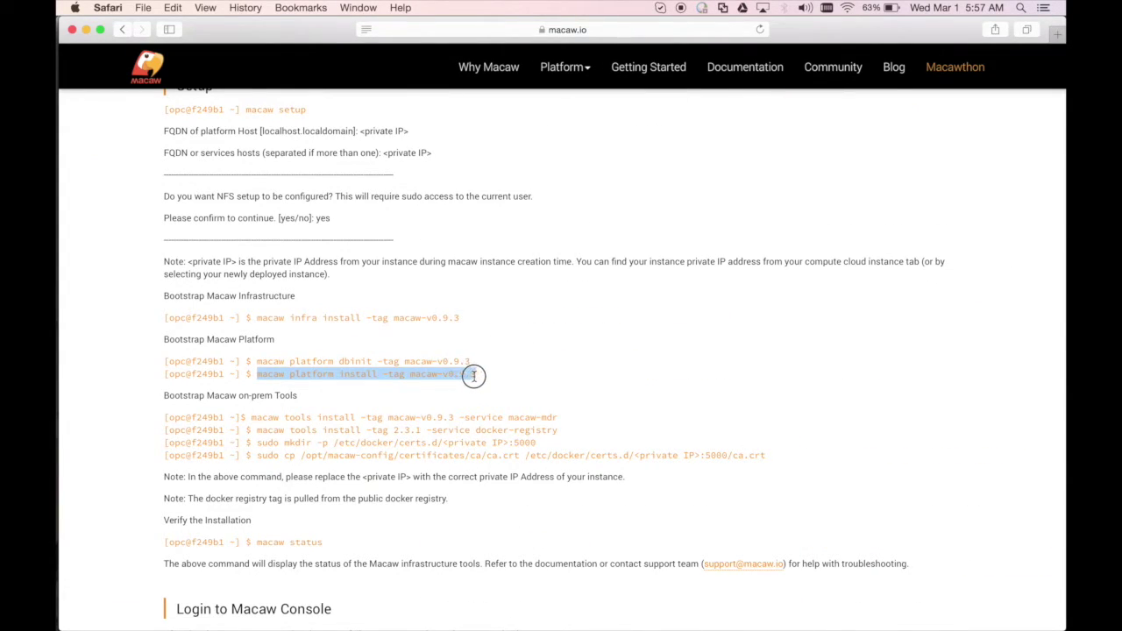
Run 'macaw platform install --tag macaw-v0.9.3', correcting the guide's -tag to --tag
key(super+Tab)
key(super+v)
key(Left)
key(Left)
key(Left)
key(Left)
key(Left)
key(Left)
key(Left)
key(Left)
key(Left)
key(Left)
key(Left)
key(Left)
key(Left)
key(Left)
key(Left)
key(Left)
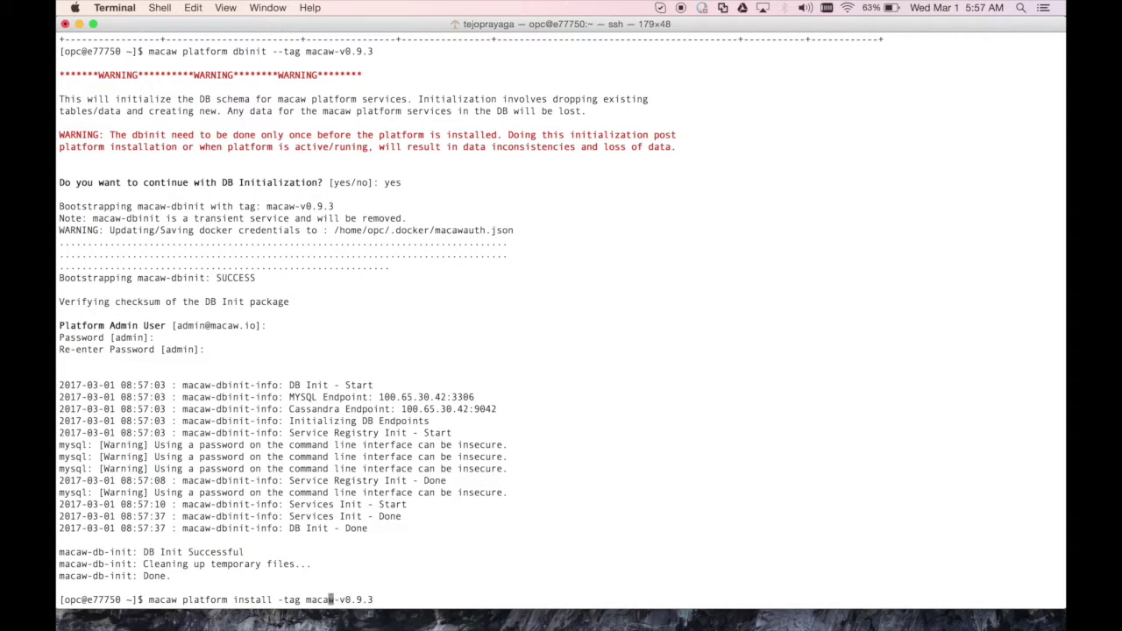
text(-)
key(Return)
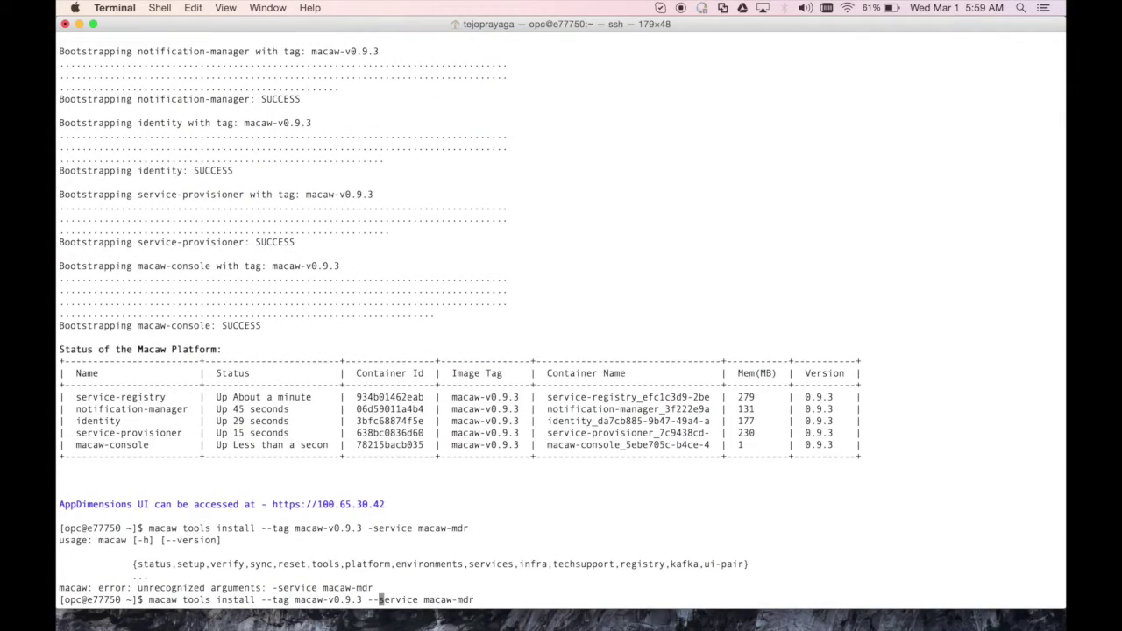
Install the macaw-mdr tool and docker-registry 2.3.1 with macaw tools install
key(Return)
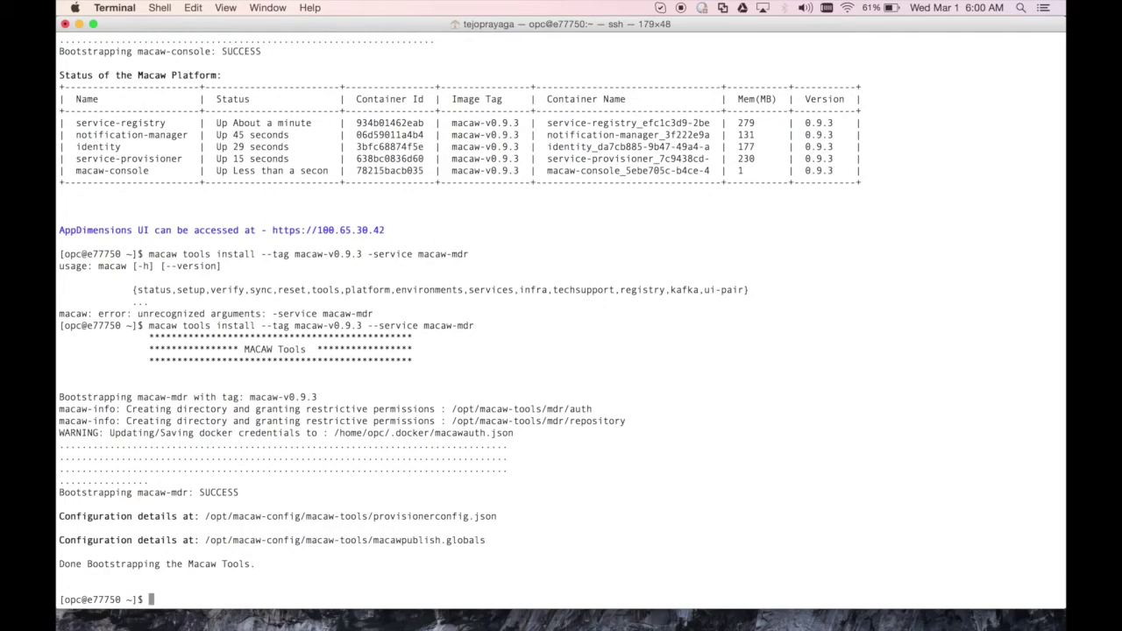
text(macaw tools install --tag 2.3.1 --service docker-registry)
key(Return)
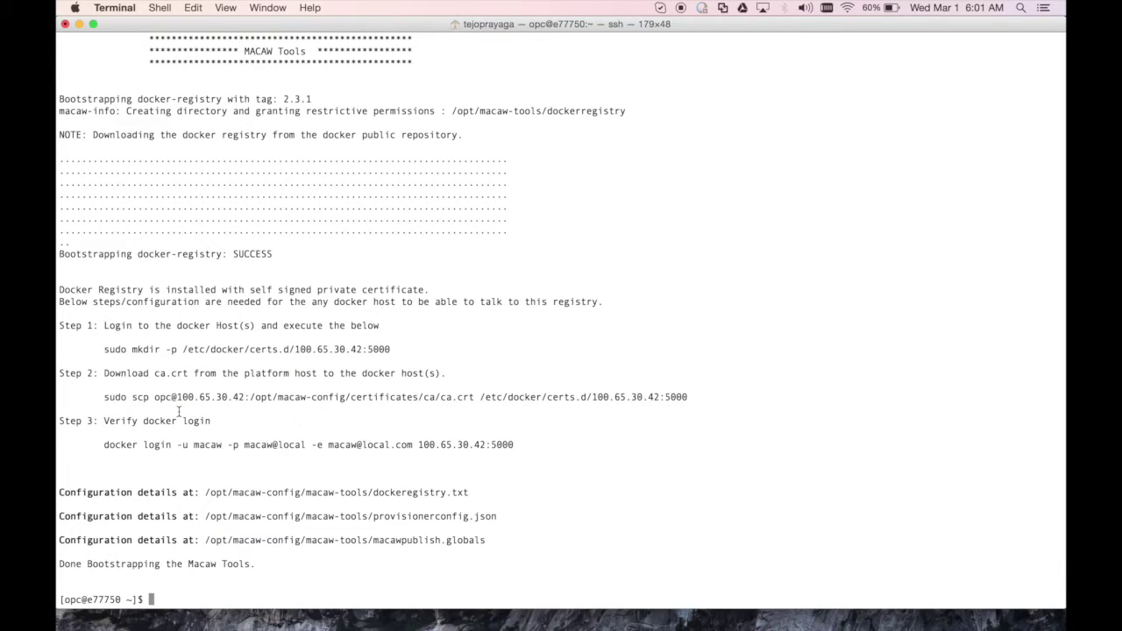
Create the directory /etc/docker/certs.d/100.65.30.42:5000 with sudo mkdir -p
click(103, 349)
drag(104, 349, 389, 346)
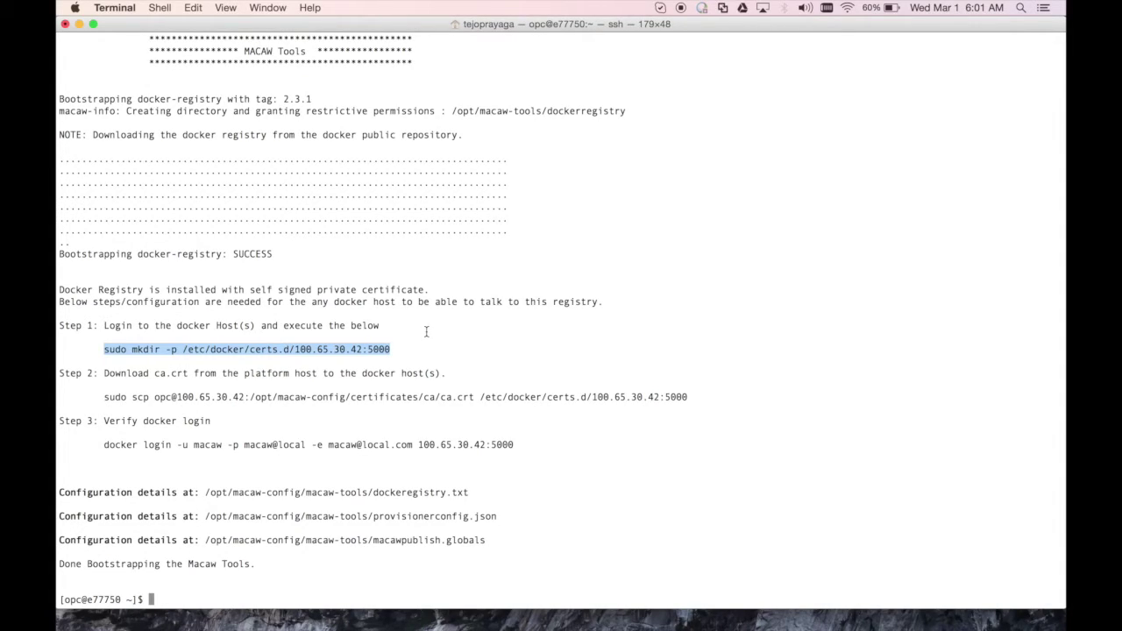
text(sudo mkdir -p /etc/docker/certs.d/100.65.30.42:5000)
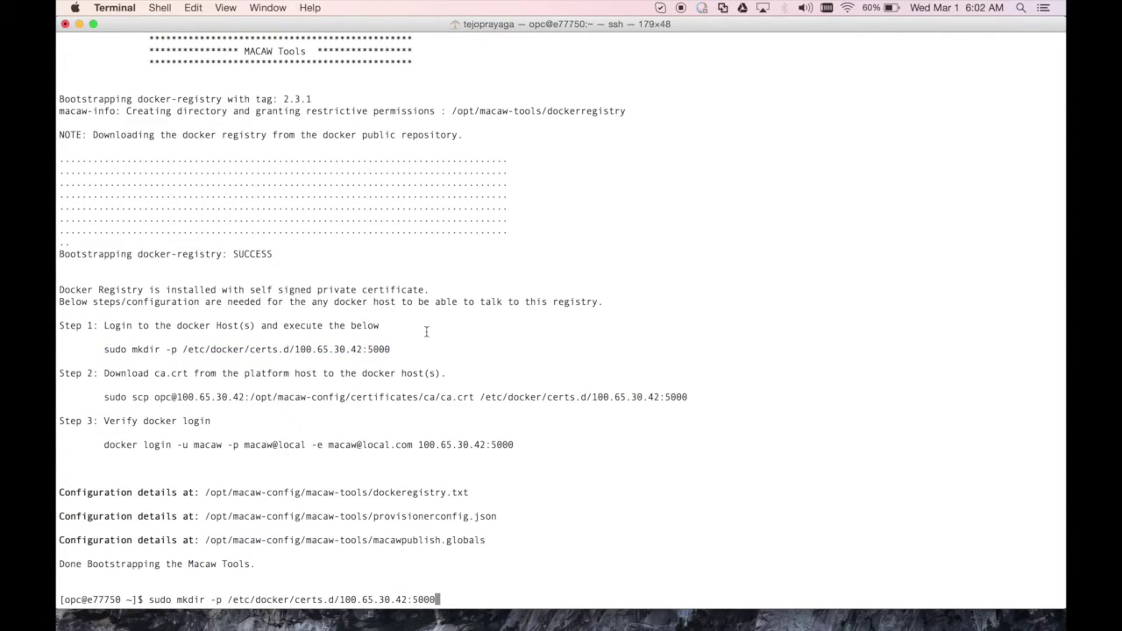
key(Return)
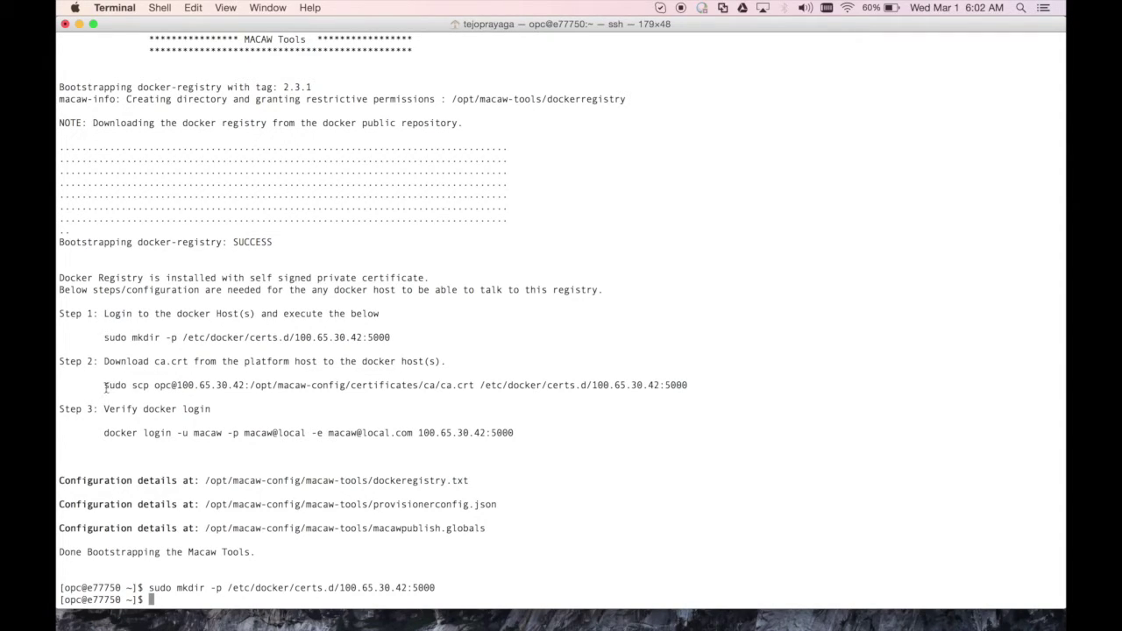
Copy the registry's ca.crt into the new certs directory with sudo cp
text(sudo cp)
drag(250, 386, 691, 381)
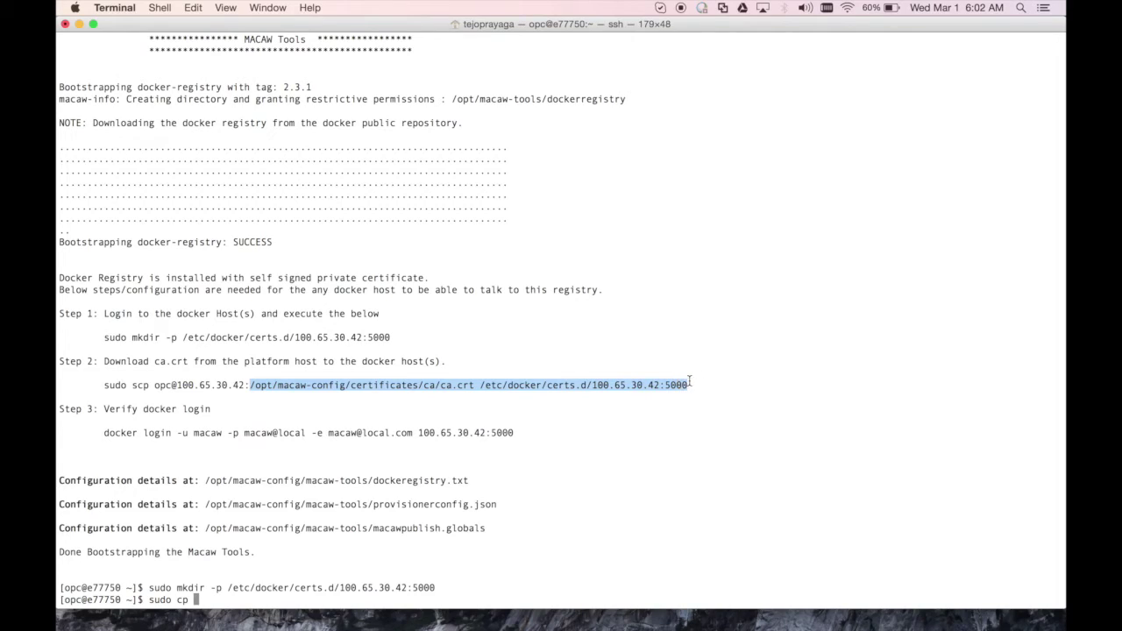
key(super+c)
key(super+v)
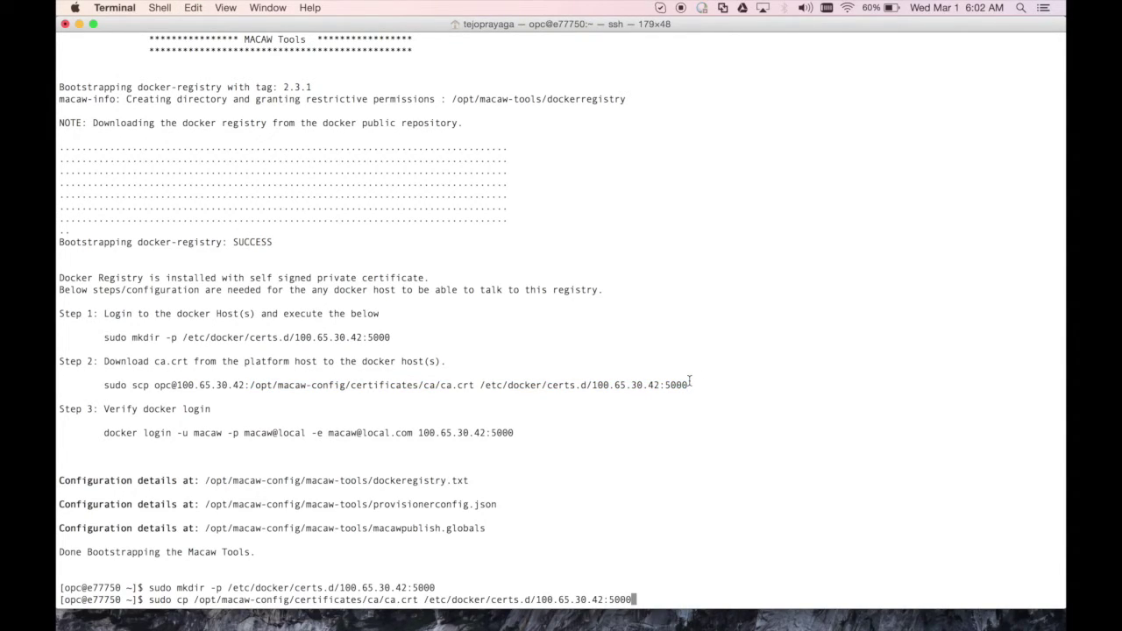
key(Return)
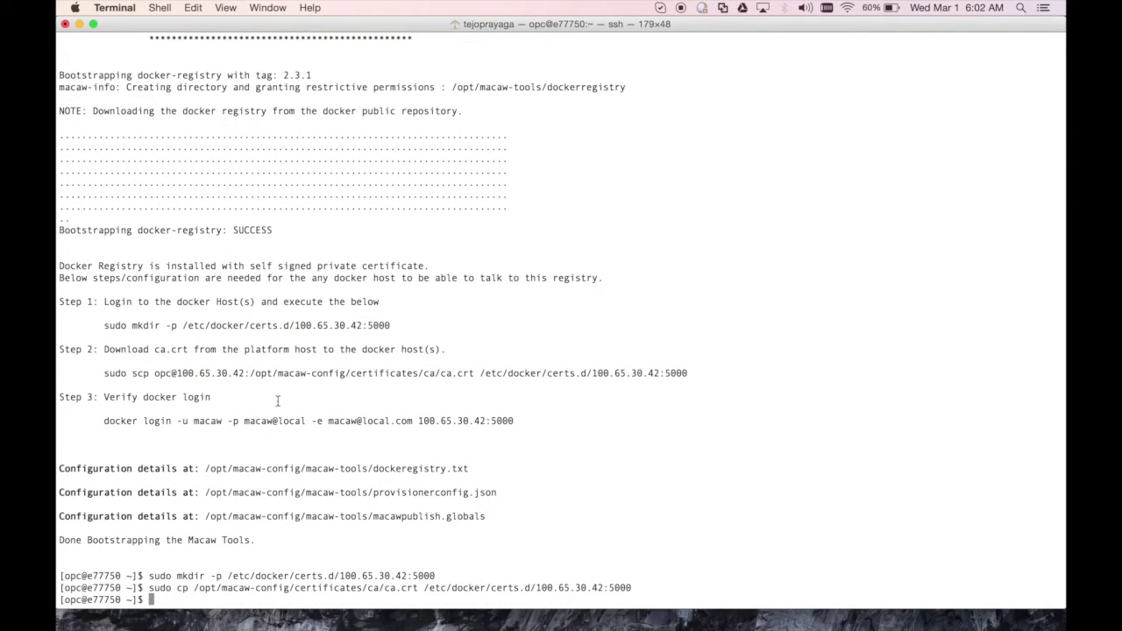
drag(103, 421, 517, 420)
Run docker login to 100.65.30.42:5000 and confirm it reports Login Succeeded
key(super+c)
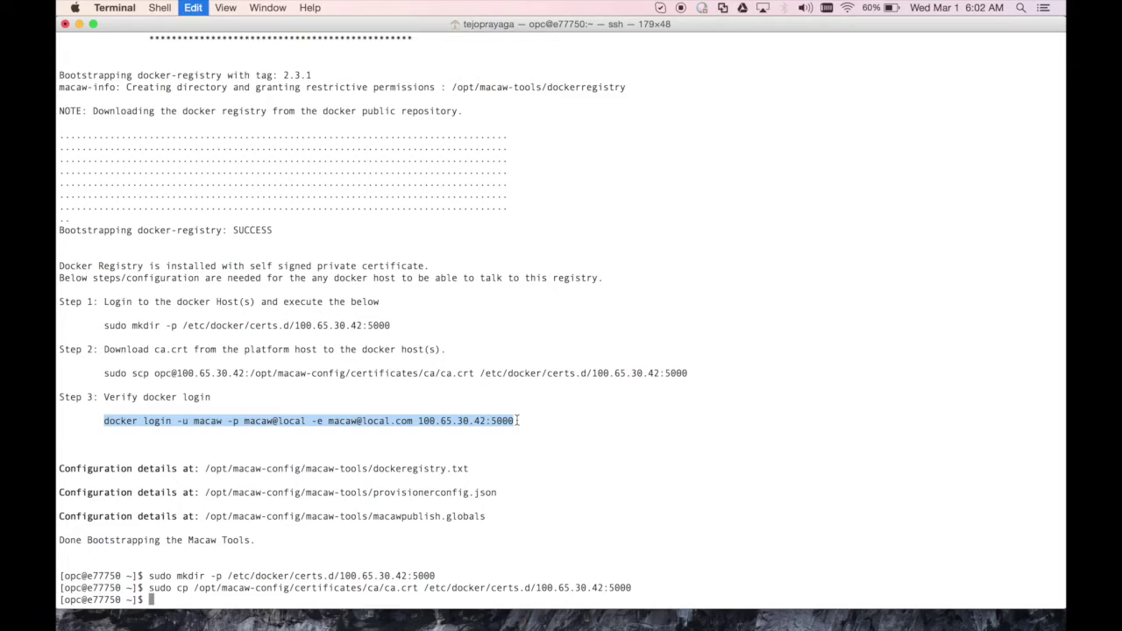
key(super+v)
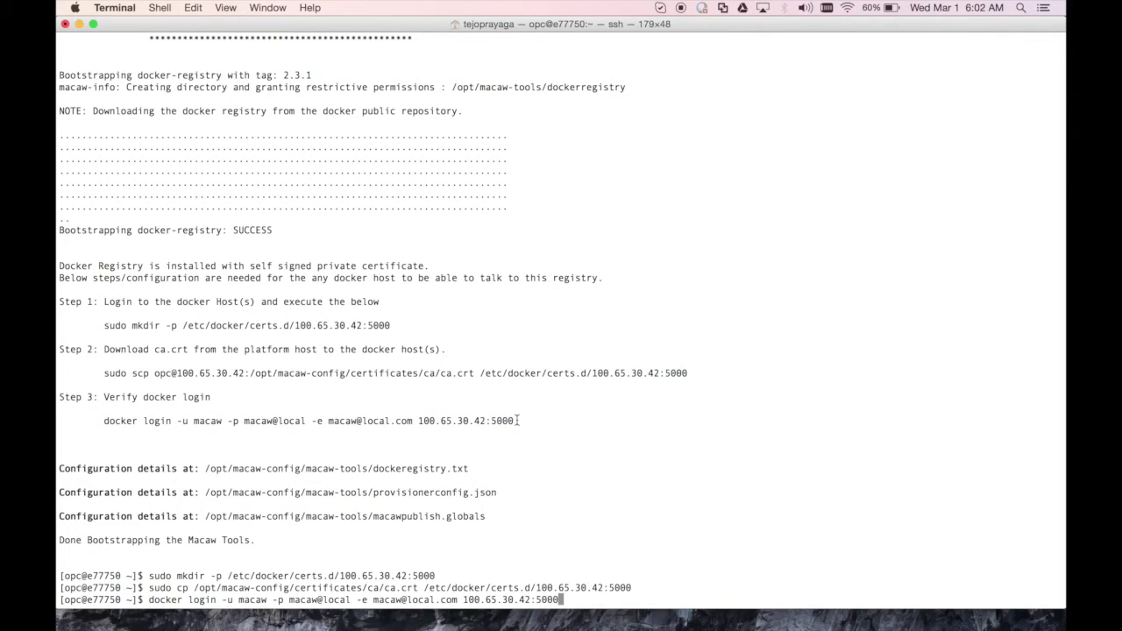
key(Return)
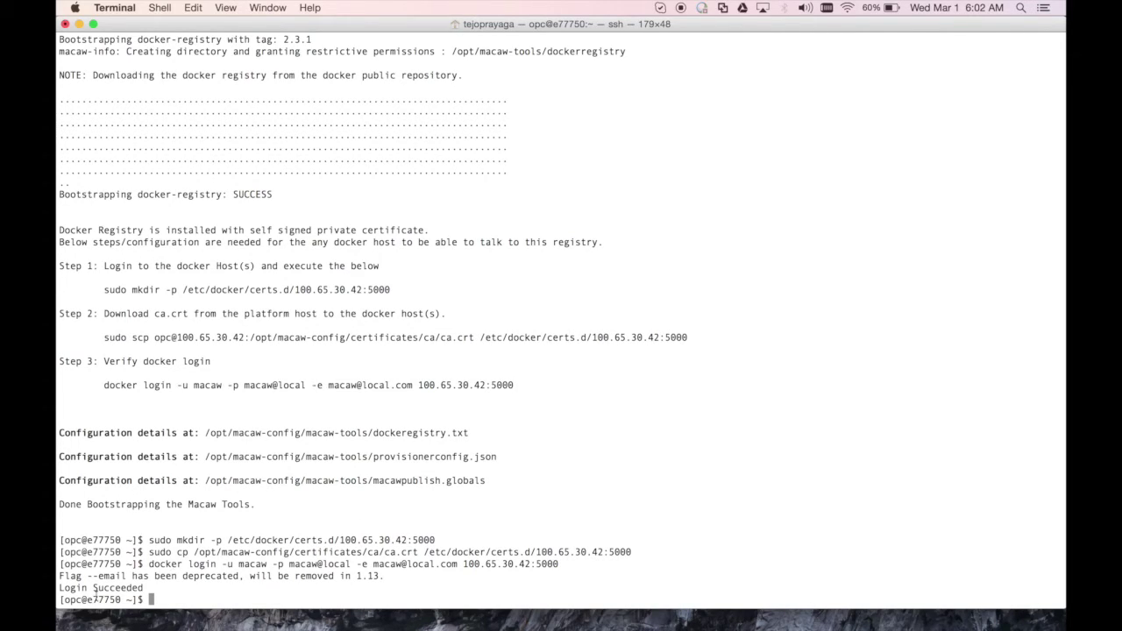
drag(60, 588, 150, 589)
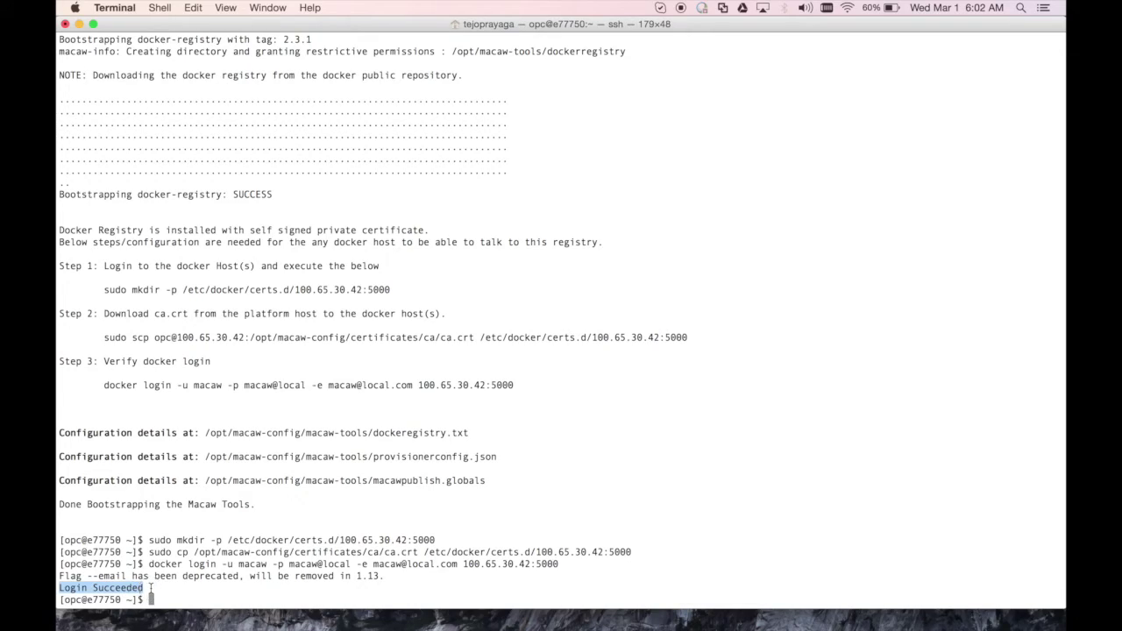
click(151, 589)
Clear the screen and run macaw status to list infra, platform and tool containers
text(macaw sa)
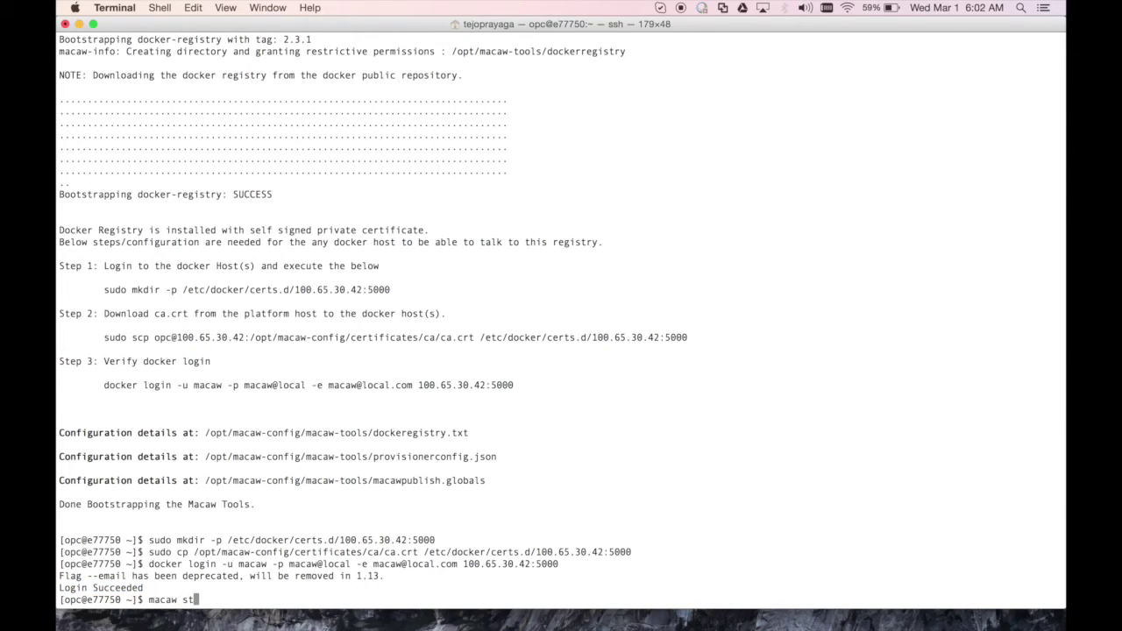
text(atus)
key(ctrl+l)
key(Return)
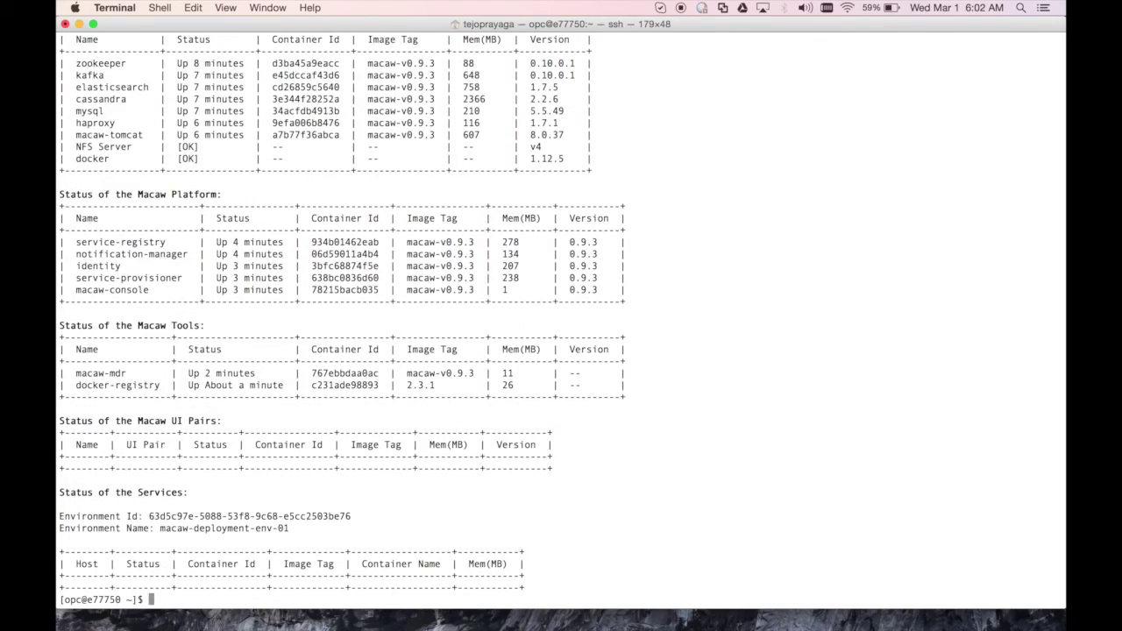
key(super+Tab)
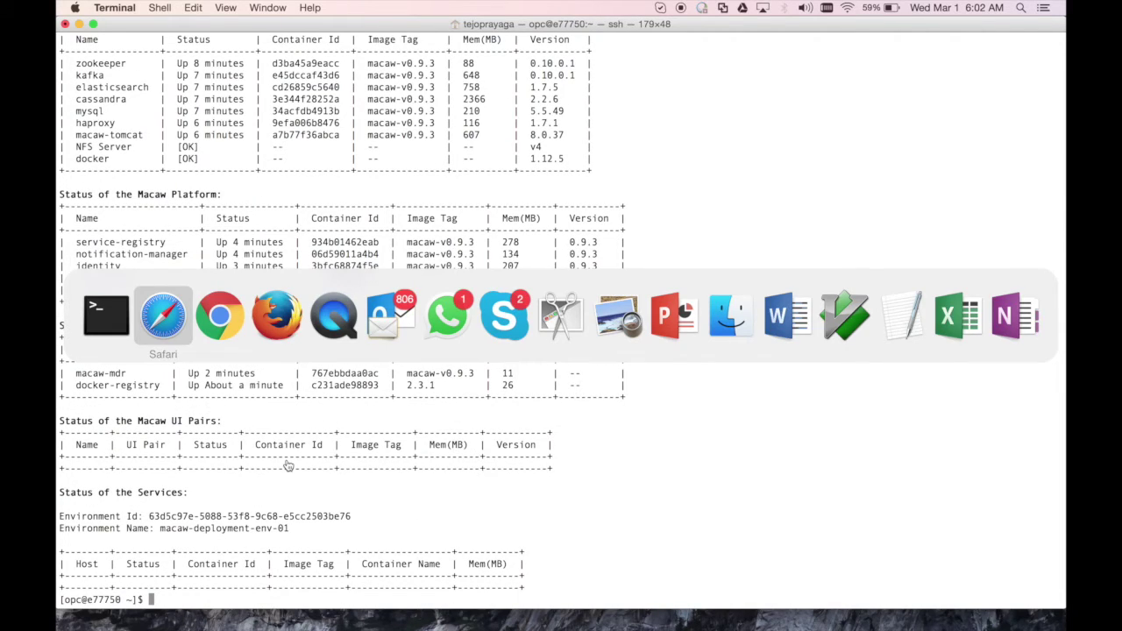
Open the VM's public IP 129.157.186.108 in a new tab, proceeding past the certificate warning
click(230, 337)
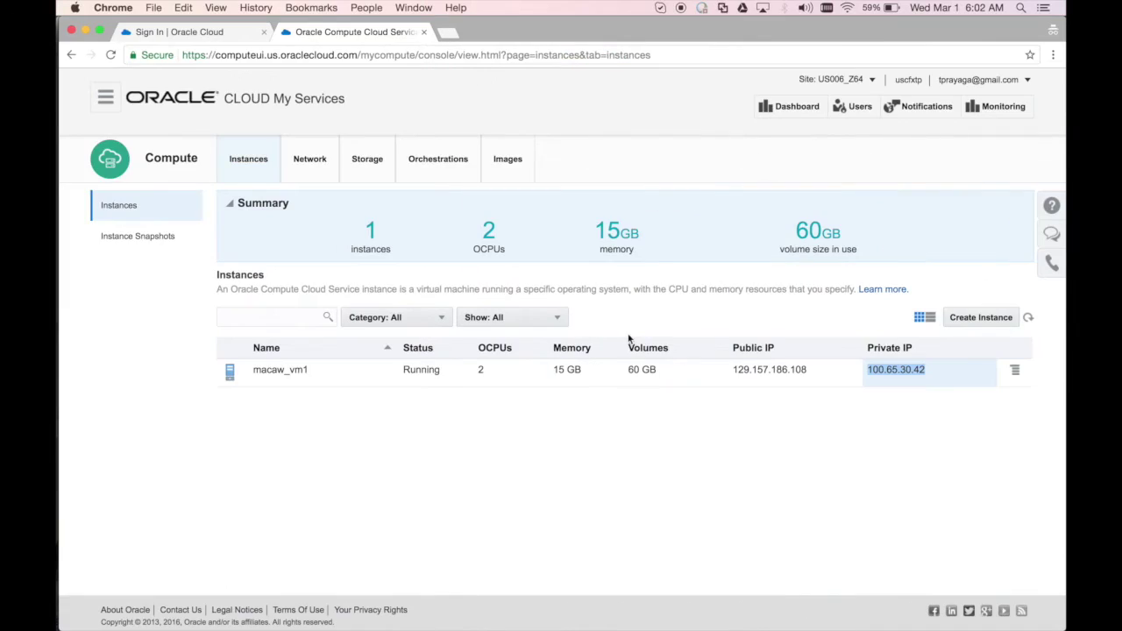
drag(733, 371, 805, 374)
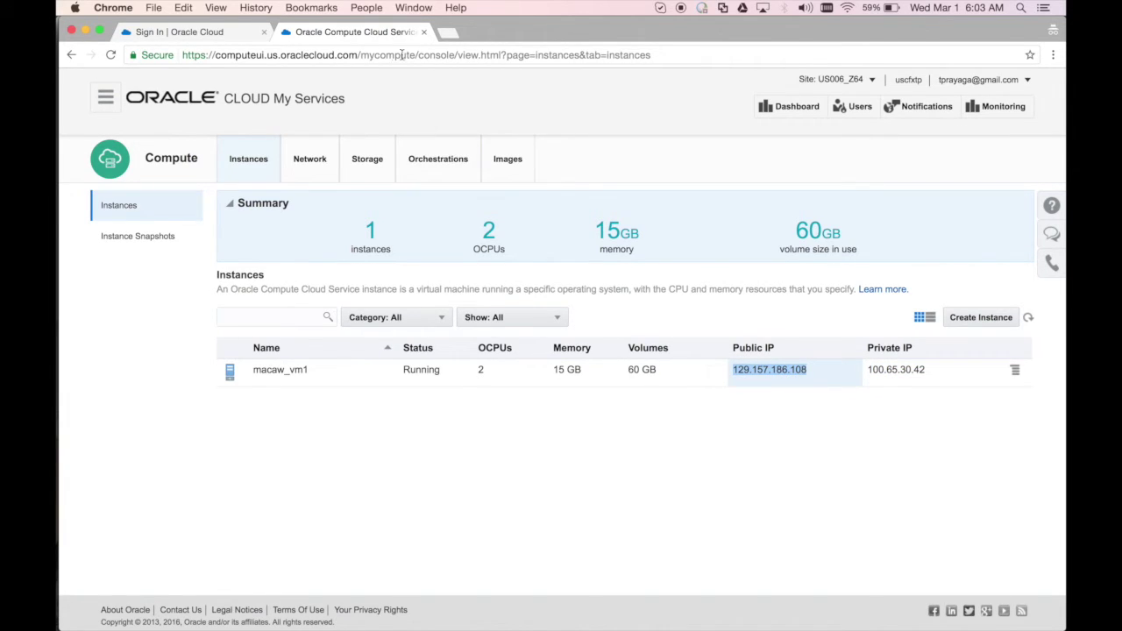
click(446, 32)
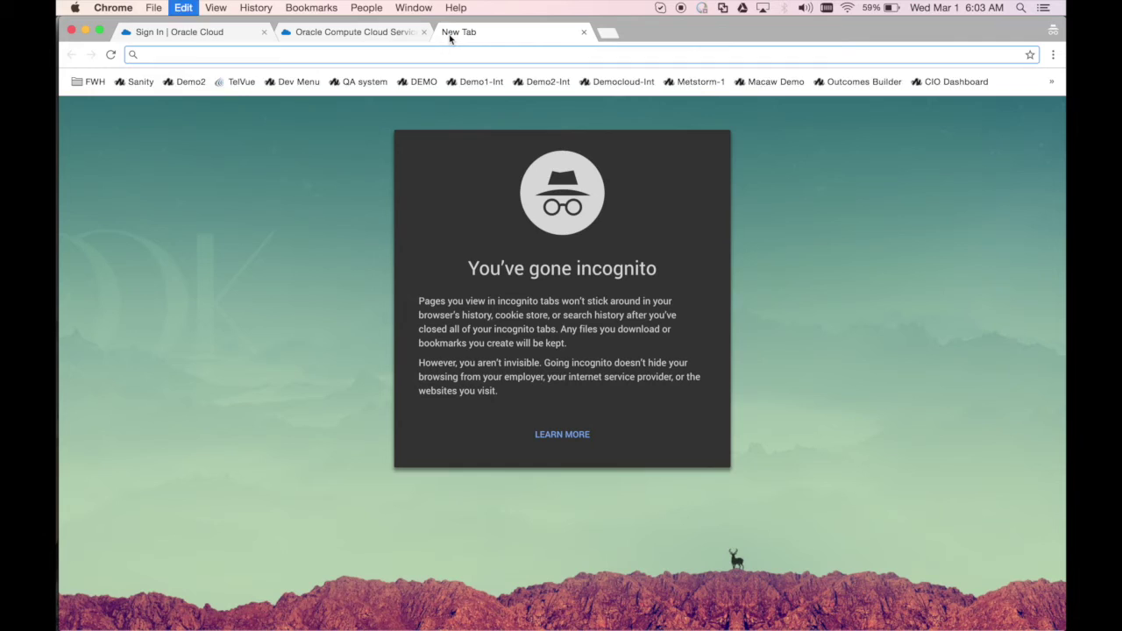
key(super+v)
key(Return)
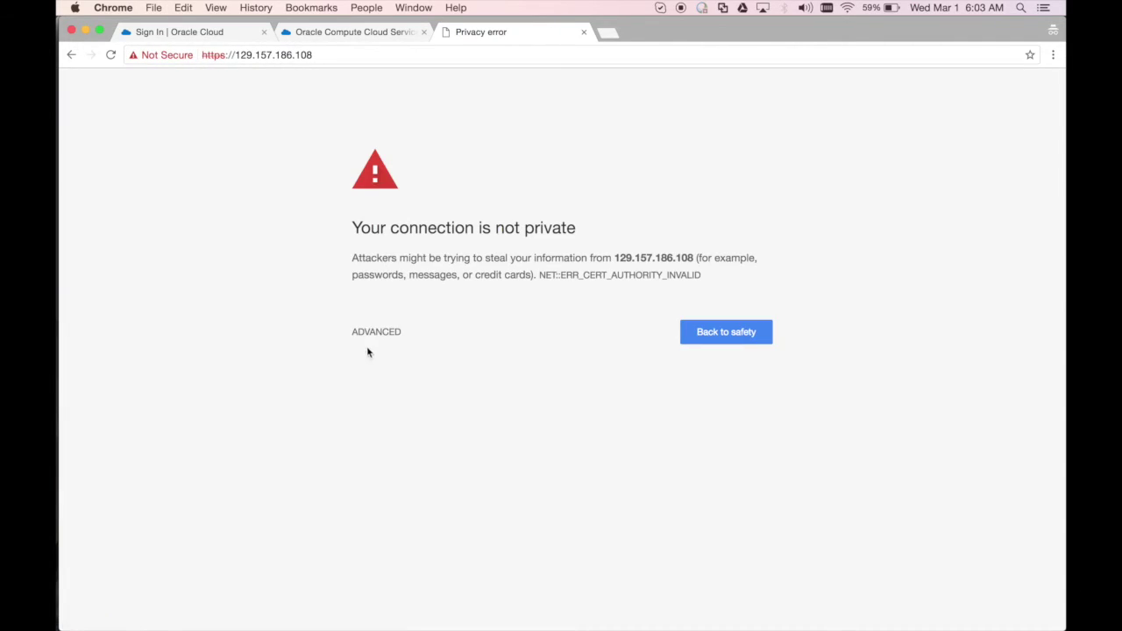
click(371, 333)
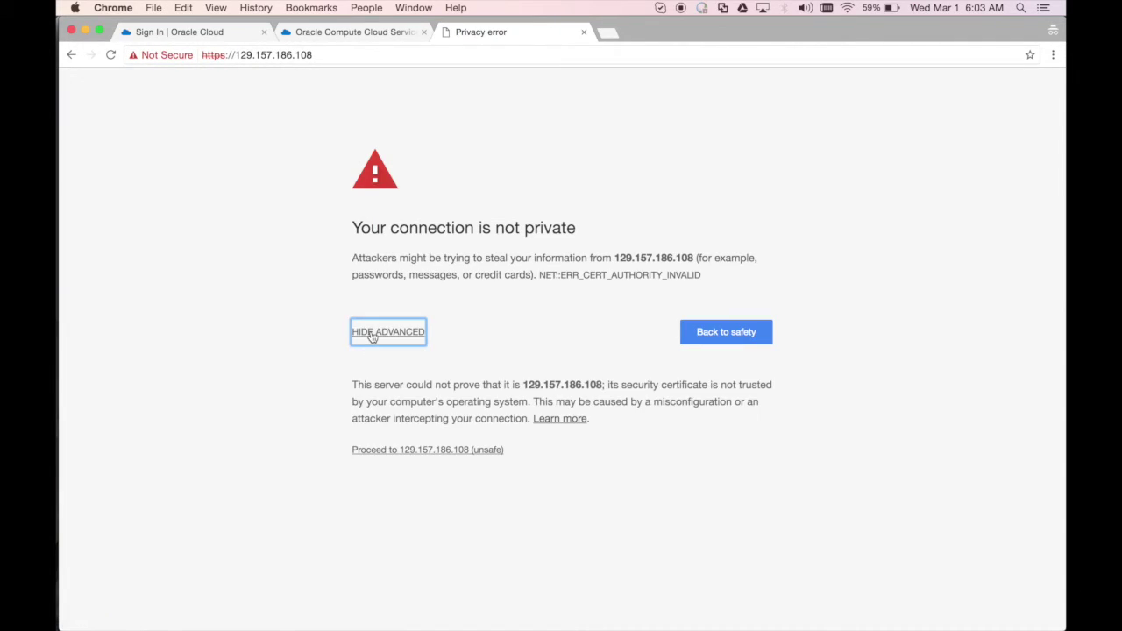
click(404, 450)
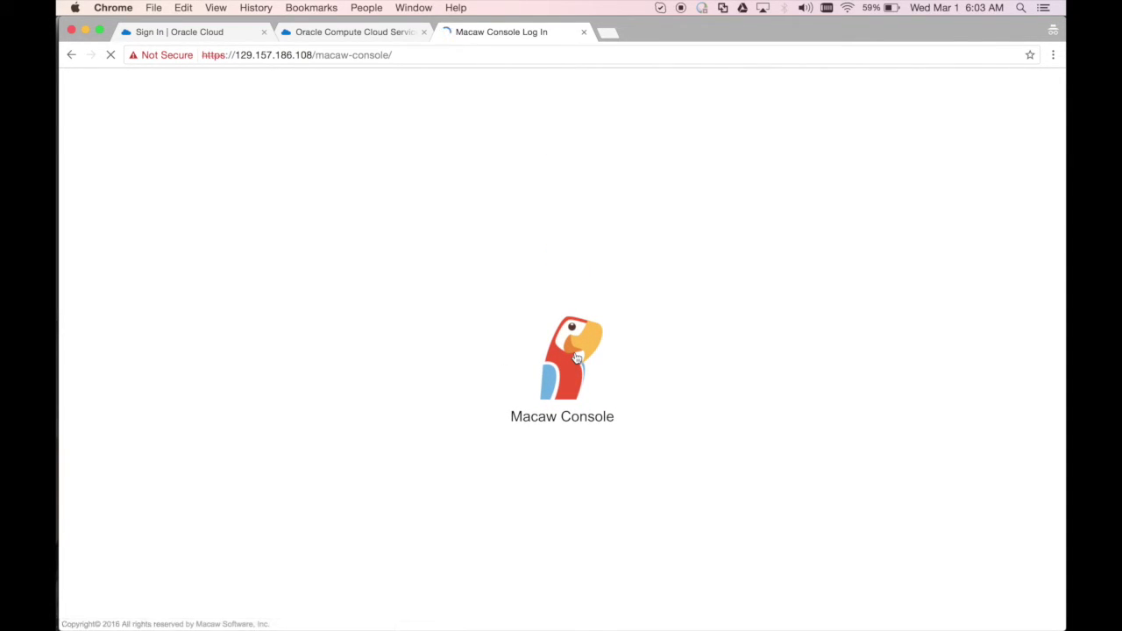
Log in to the Macaw DevOps Console with the admin username and password
click(548, 285)
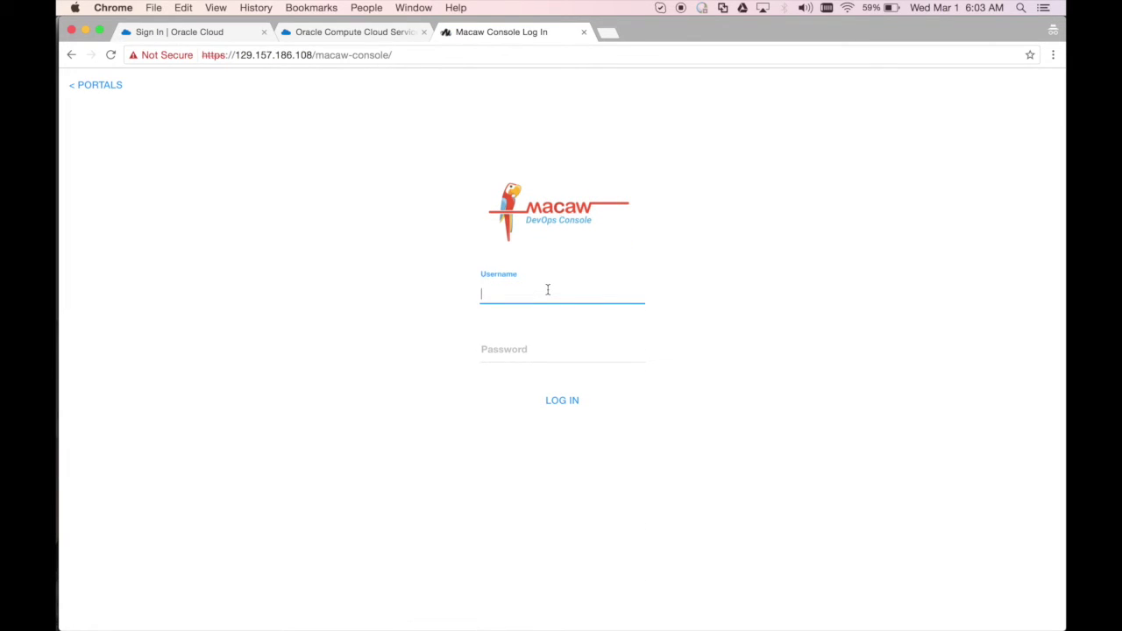
text(admin@macaw)
click(555, 314)
click(566, 356)
text(admin)
click(565, 403)
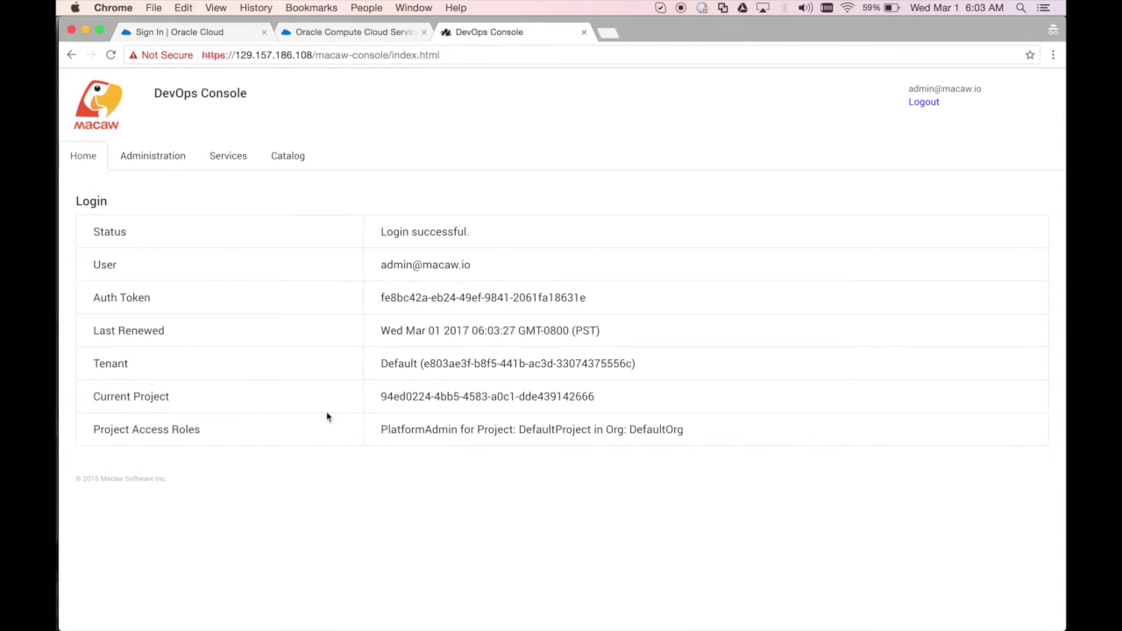
Browse the identity-service and service-provisioner-service cluster details on the Services page
click(215, 160)
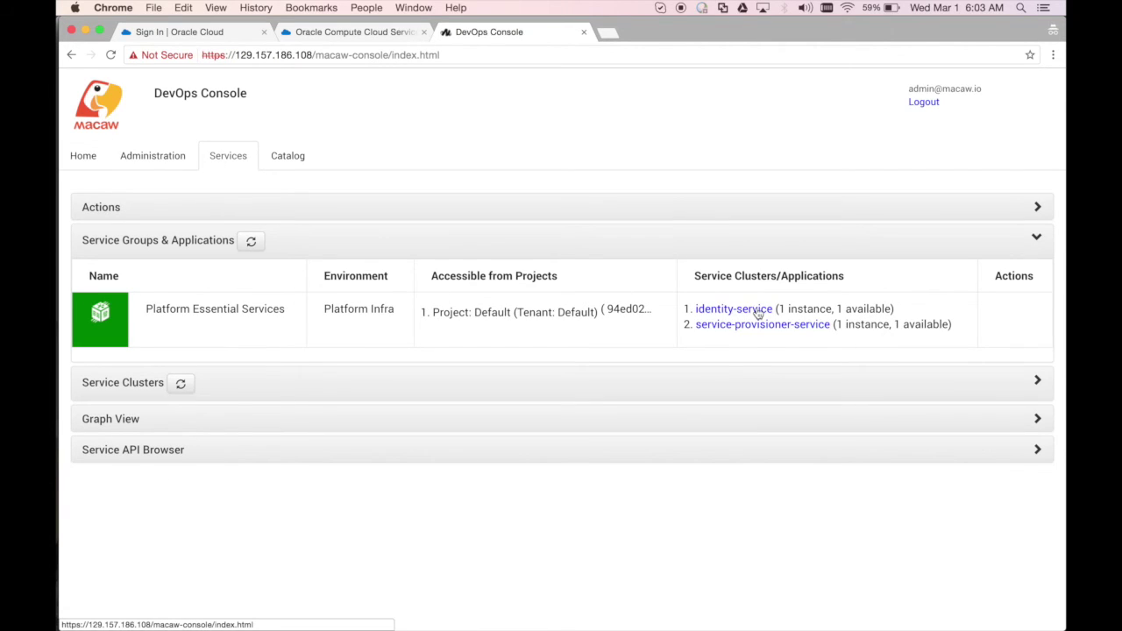
click(757, 311)
click(1038, 237)
click(783, 325)
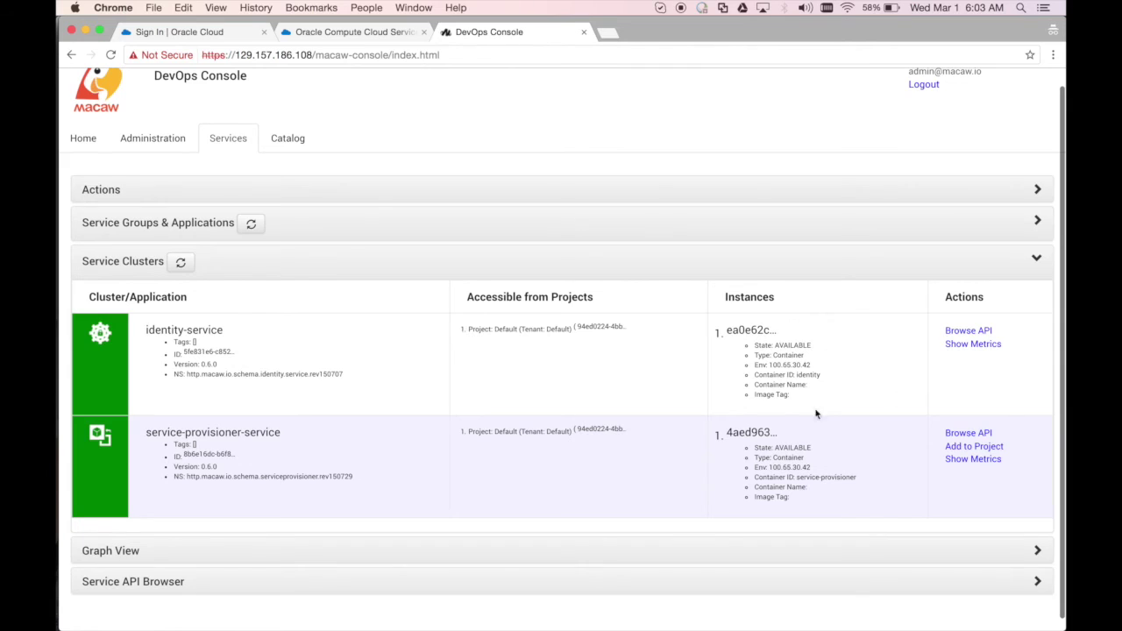
click(1038, 226)
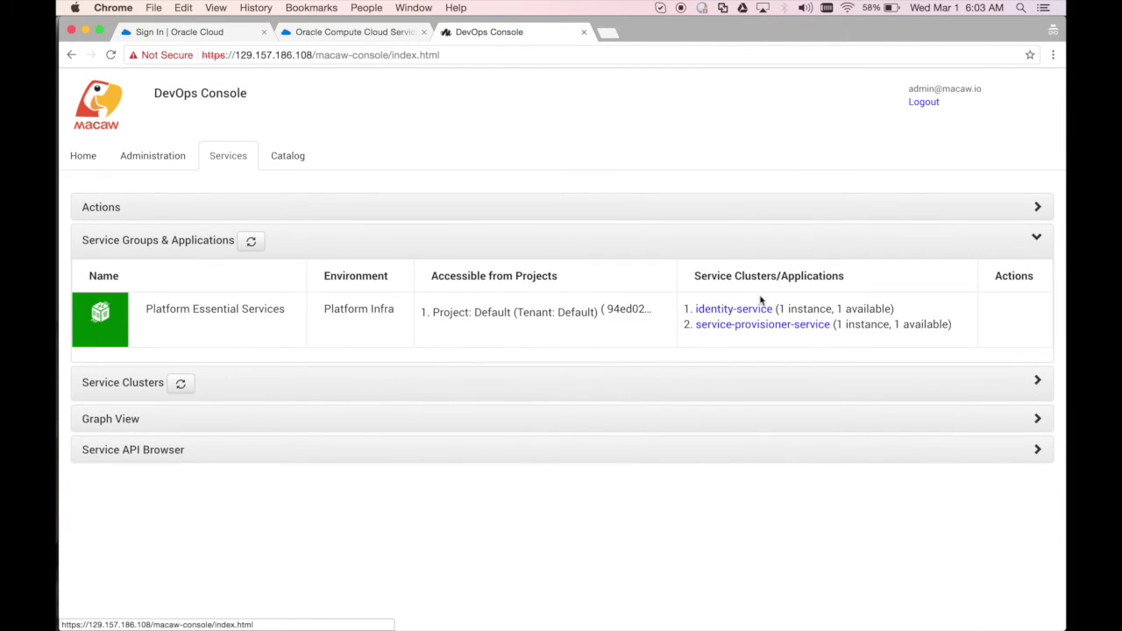
click(764, 307)
click(968, 331)
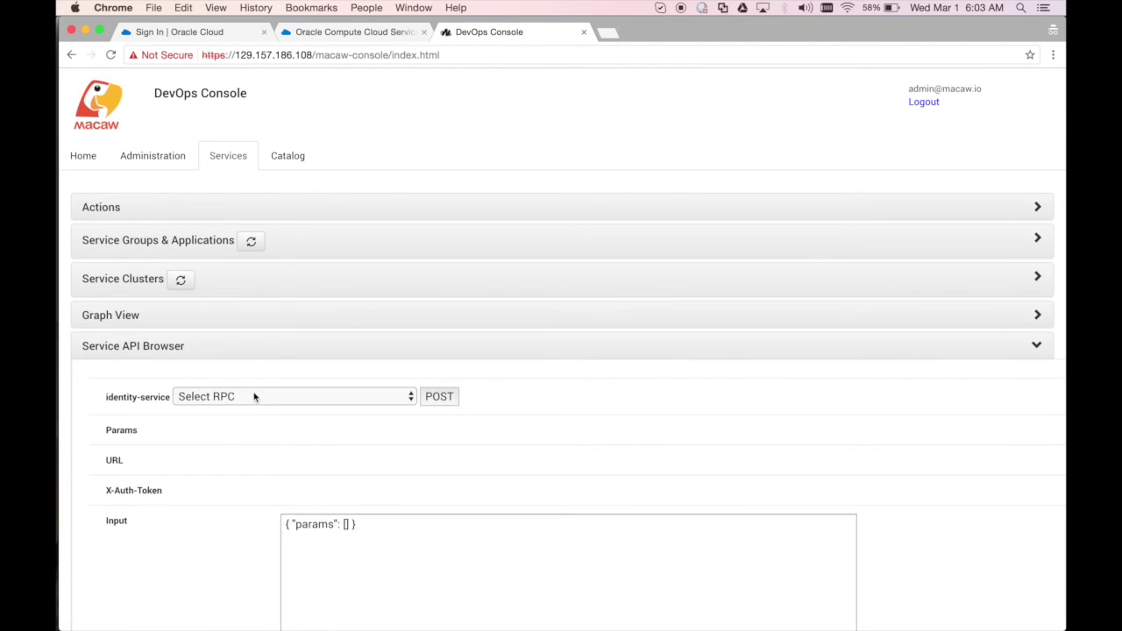
Run identity-service's getAllTenants call with POST in the Service API Browser
click(253, 396)
scroll(253, 526, down, 10)
scroll(254, 530, down, 5)
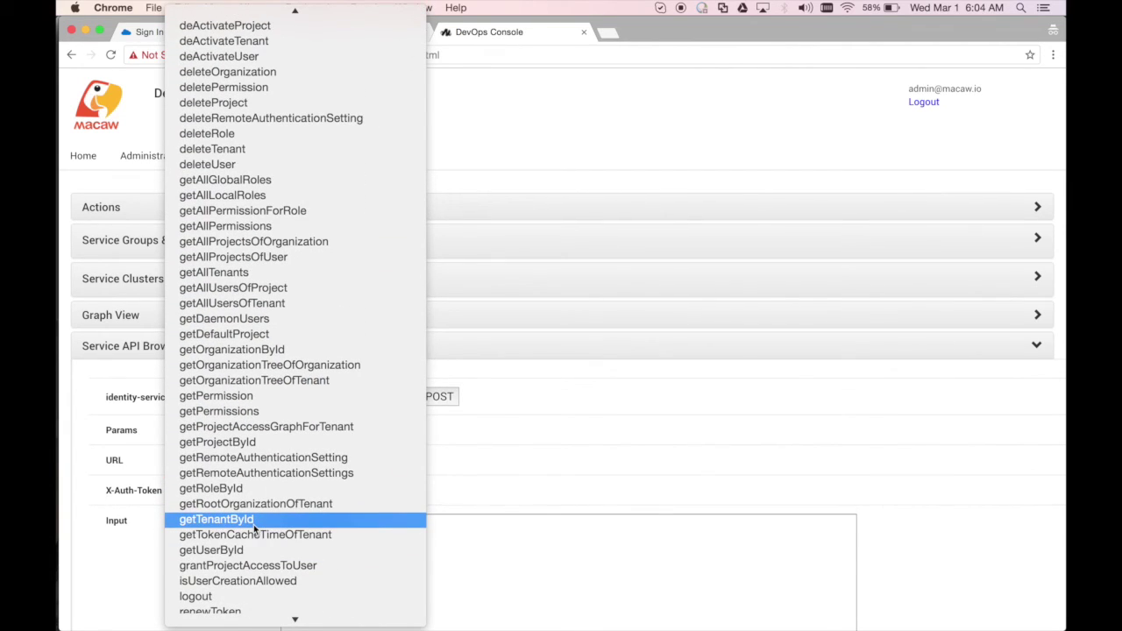
click(253, 271)
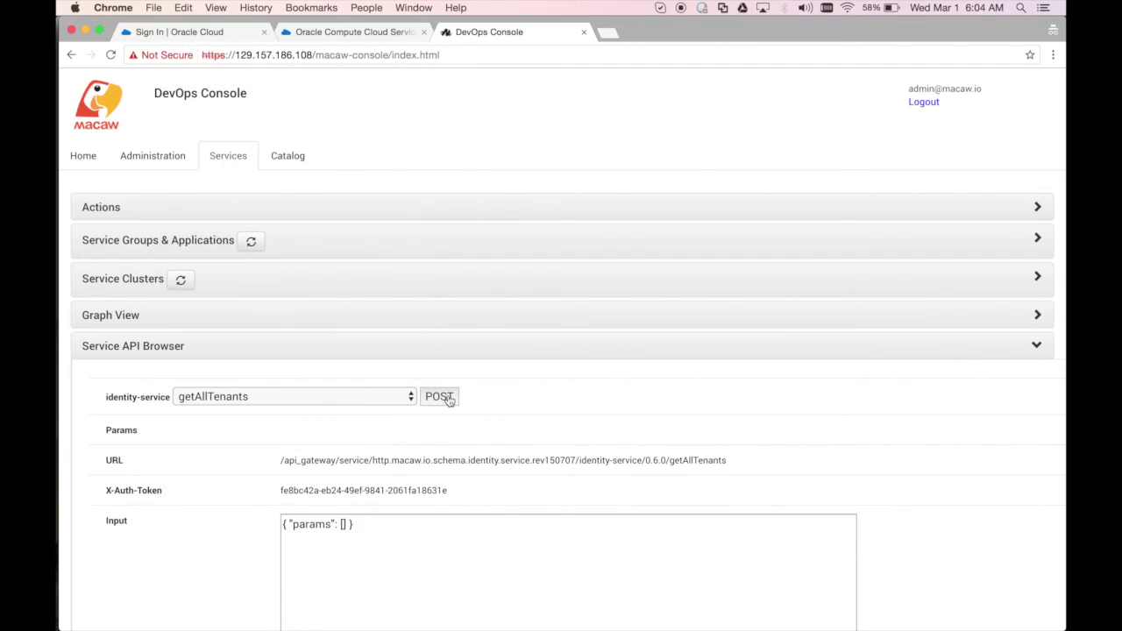
click(444, 397)
scroll(613, 495, down, 6)
scroll(558, 341, up, 15)
Look through the Catalog repositories and Administration, then log out back to the portals page
click(289, 155)
click(320, 213)
click(173, 170)
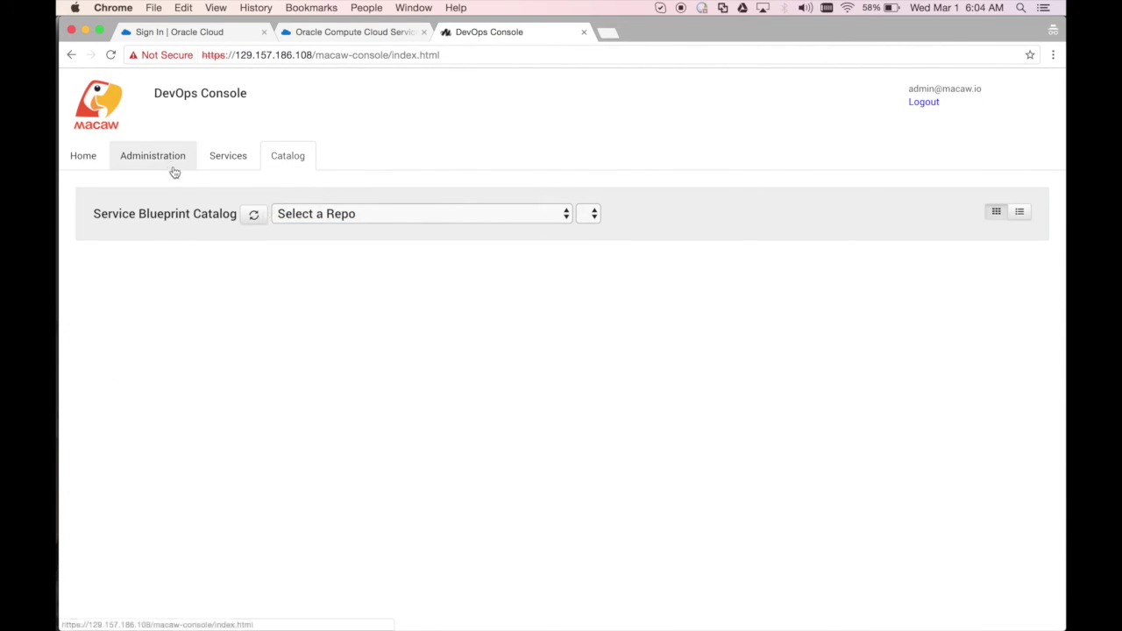
click(169, 161)
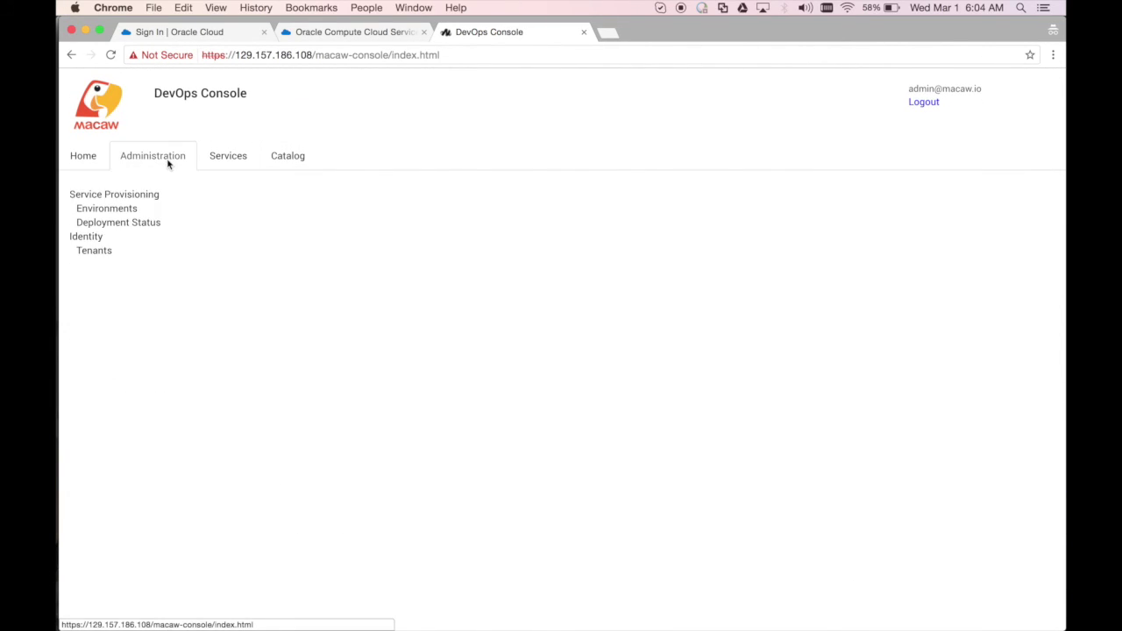
click(89, 162)
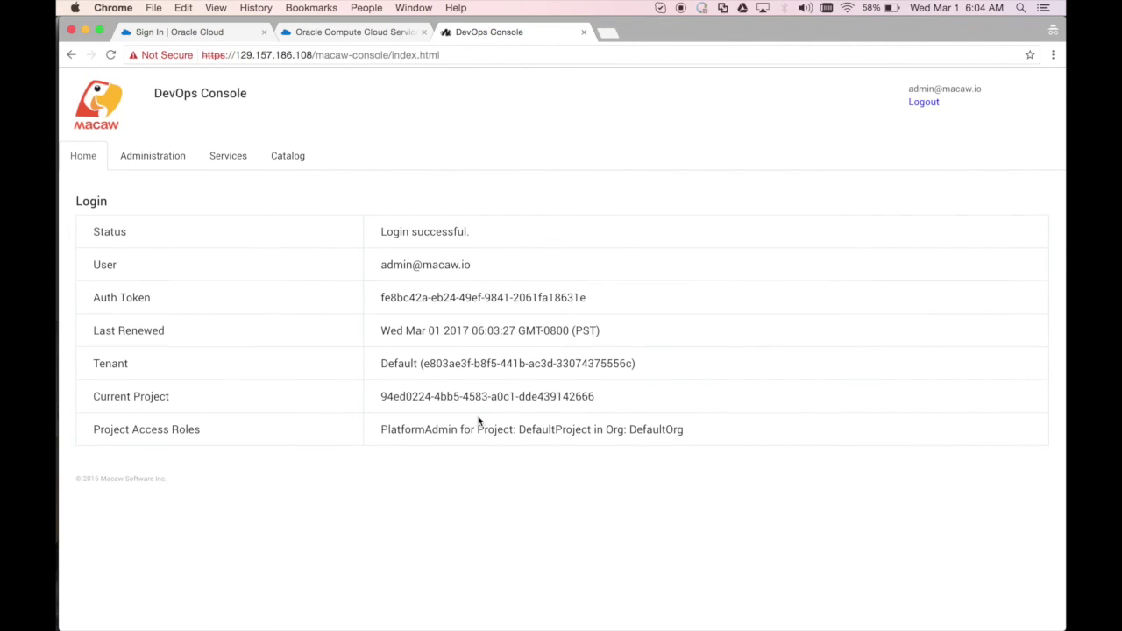
click(920, 103)
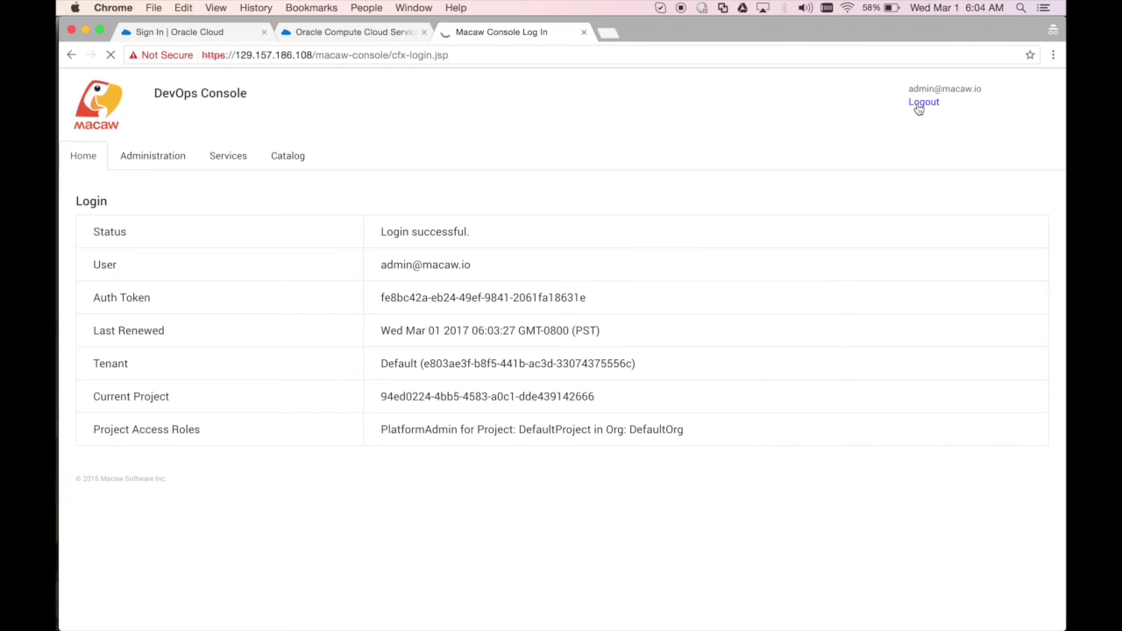
click(99, 84)
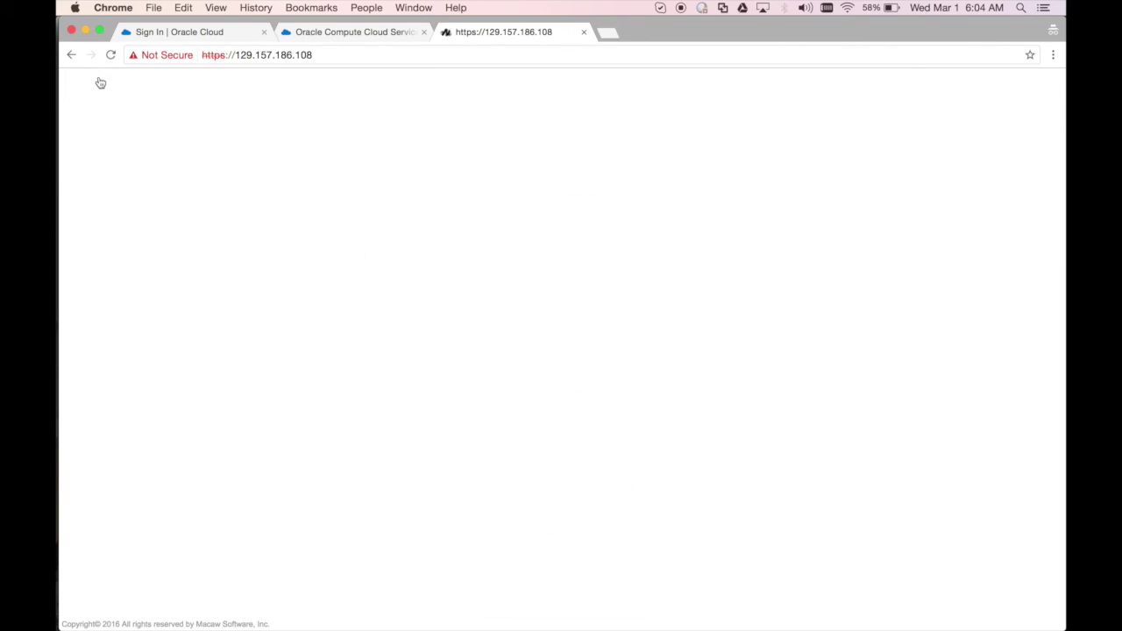